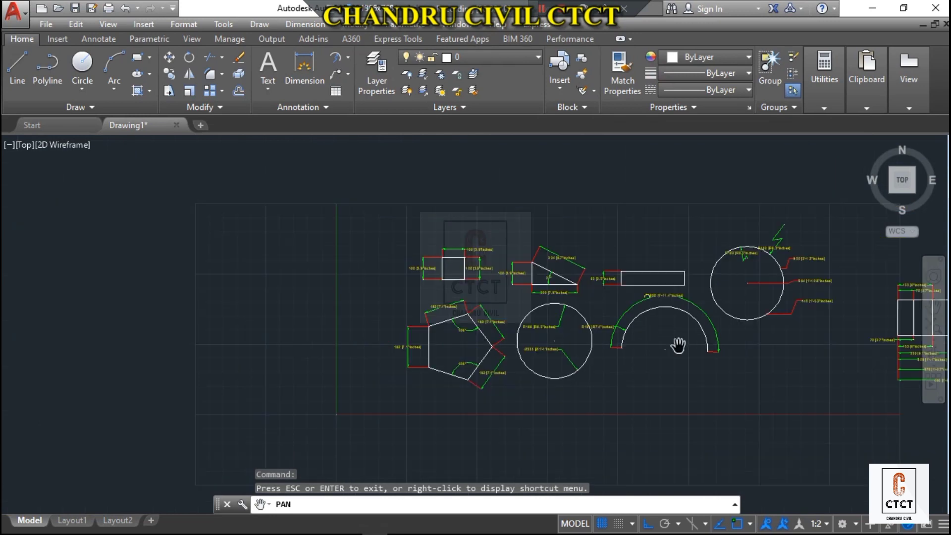
Examine the dimensioned sample shapes and the baseline dimensions stacked below the divided rectangle.
left_click(934, 306)
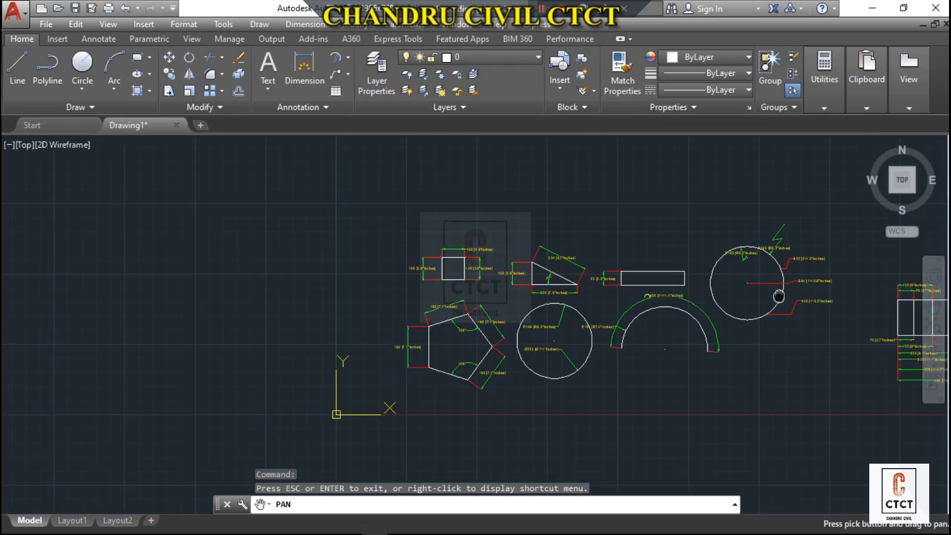
left_click_drag(778, 294, 731, 305)
scroll(436, 271, "up", 7)
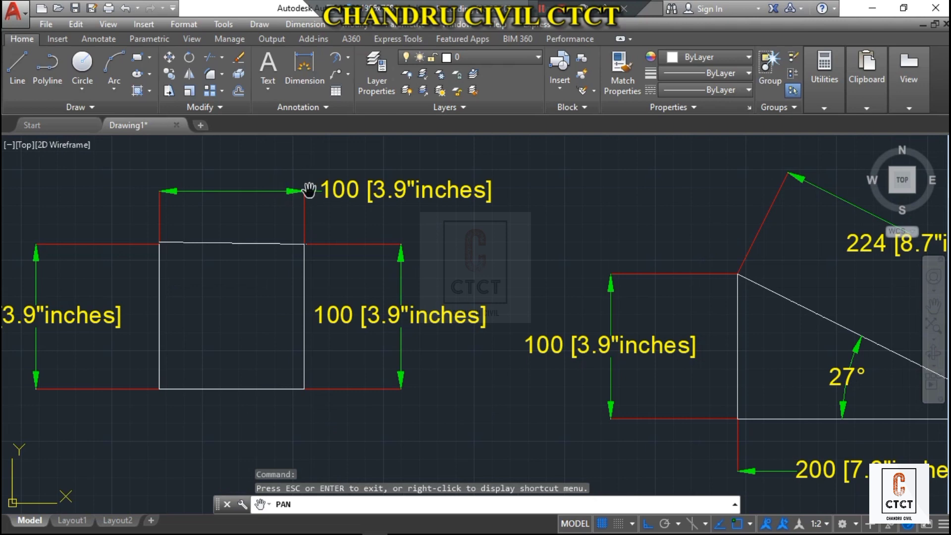
scroll(387, 232, "down", 6)
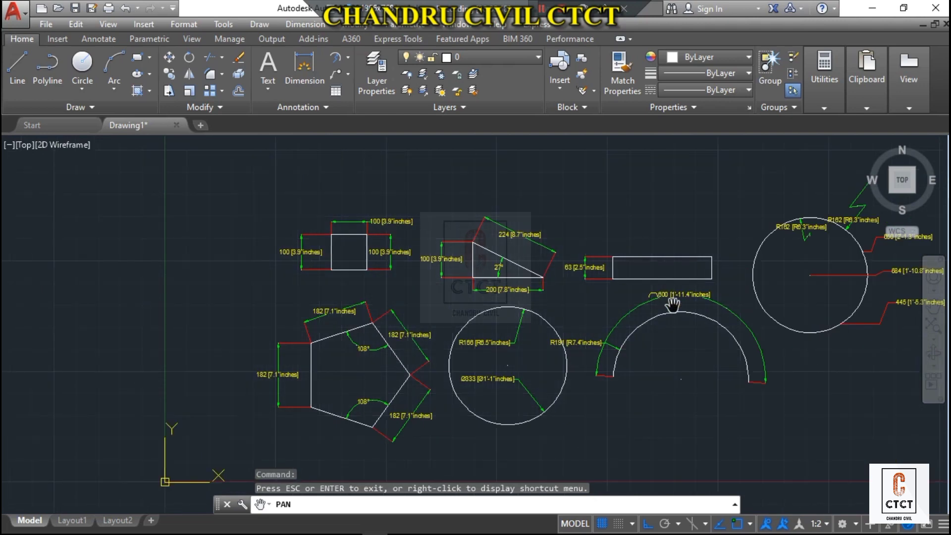
left_click_drag(684, 309, 457, 268)
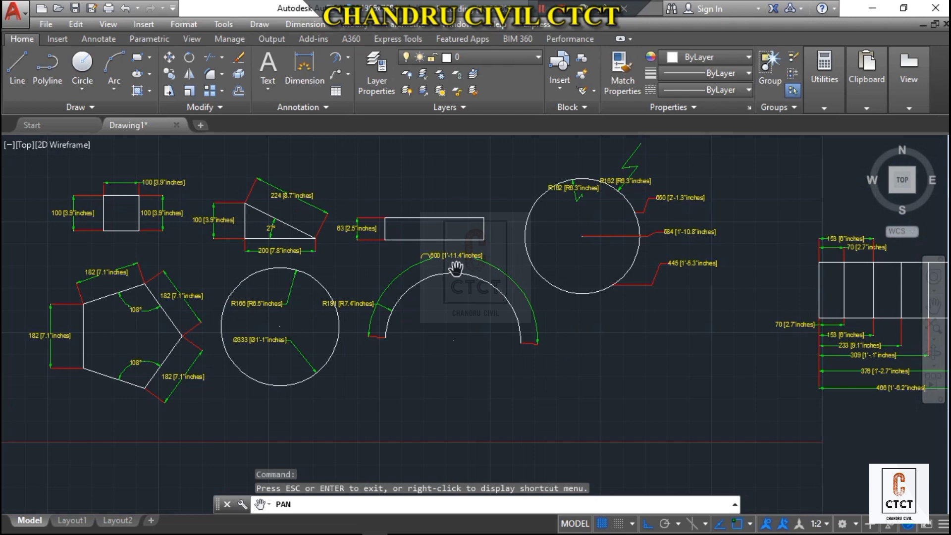
left_click_drag(602, 285, 435, 364)
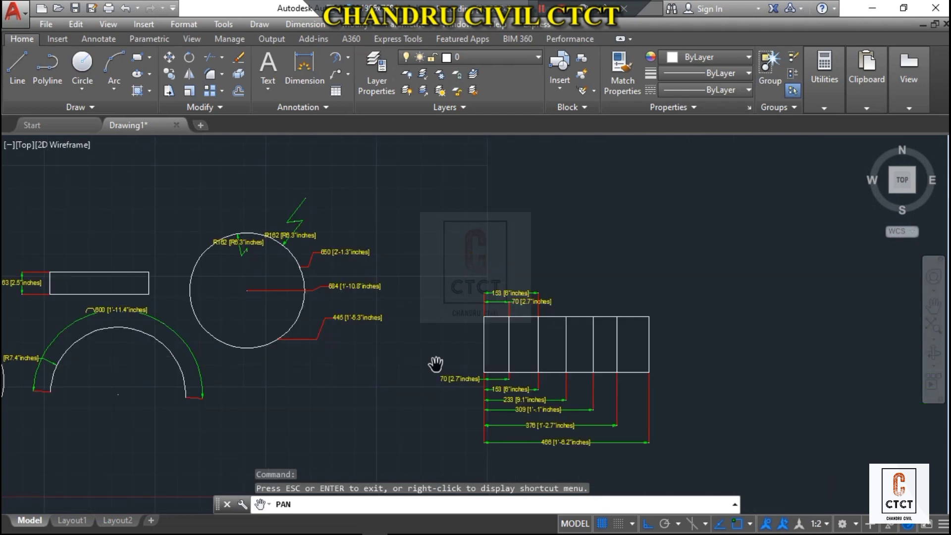
scroll(605, 434, "up", 3)
scroll(605, 435, "down", 1)
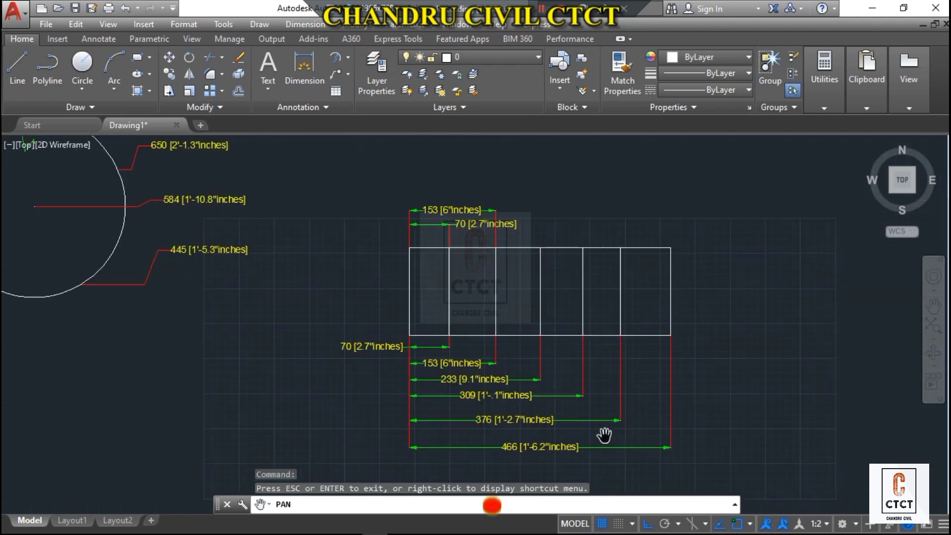
scroll(605, 430, "up", 2)
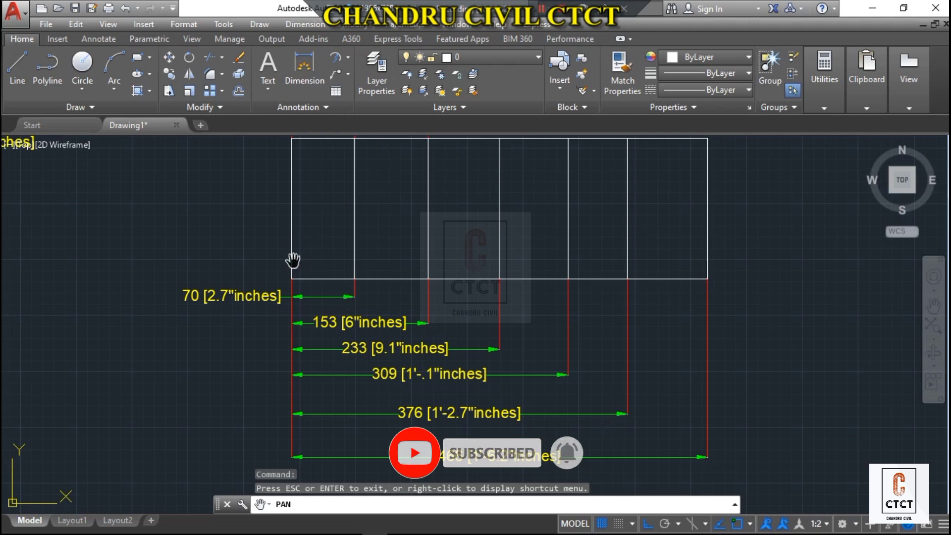
scroll(497, 271, "down", 2)
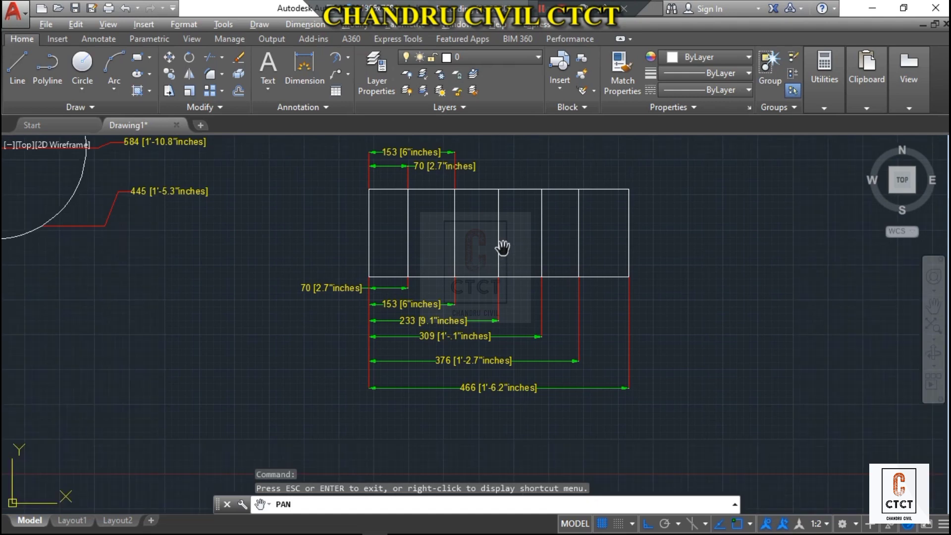
Switch to the browser to view the baseline and ordinate dimensions reference page, and return to AutoCAD.
key("alt+Tab")
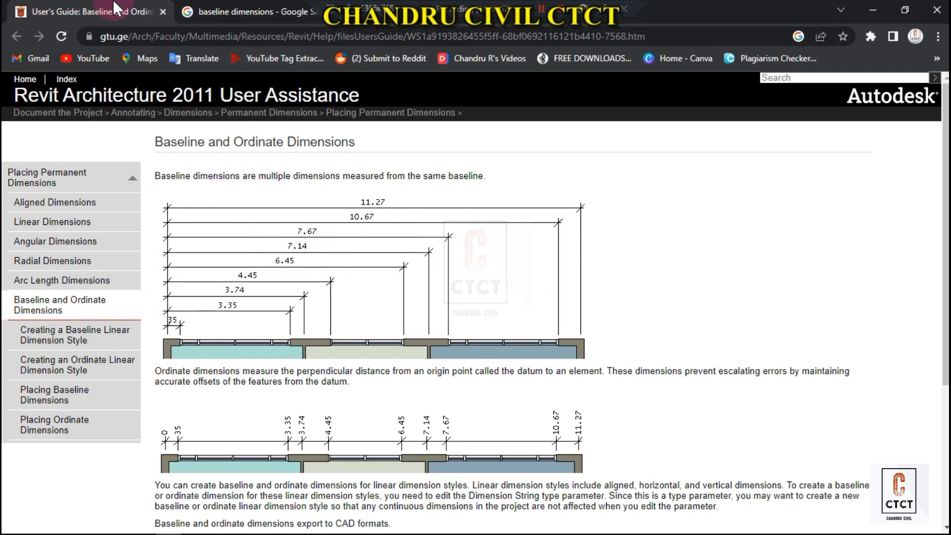
left_click(199, 9)
left_click(102, 10)
key("alt+Tab")
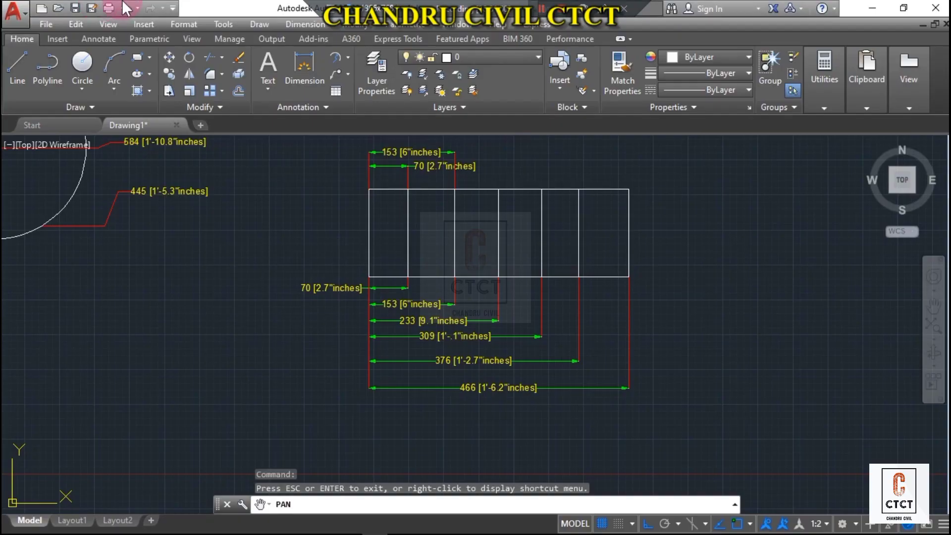
Delete the 153 dimension above the divided rectangle.
scroll(495, 170, "up", 5)
scroll(350, 185, "down", 5)
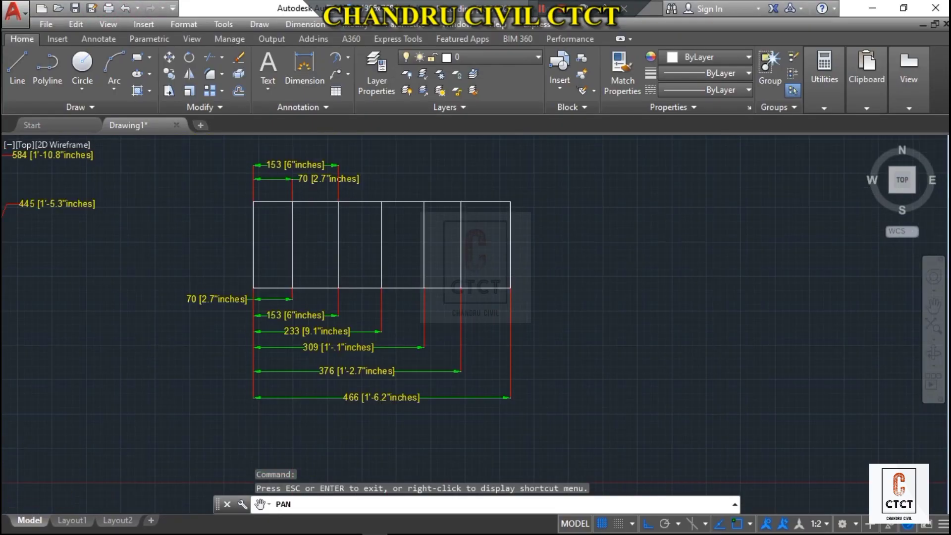
scroll(253, 170, "up", 4)
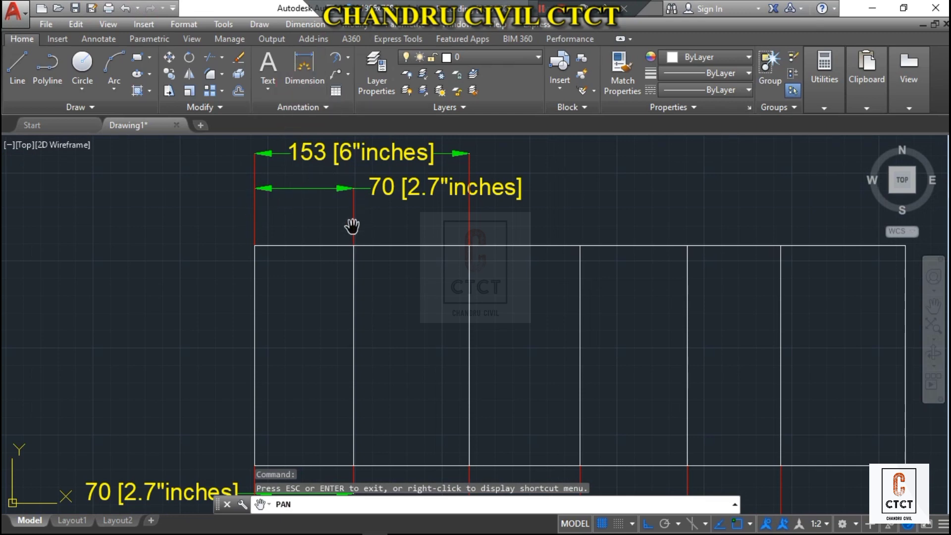
key("Escape")
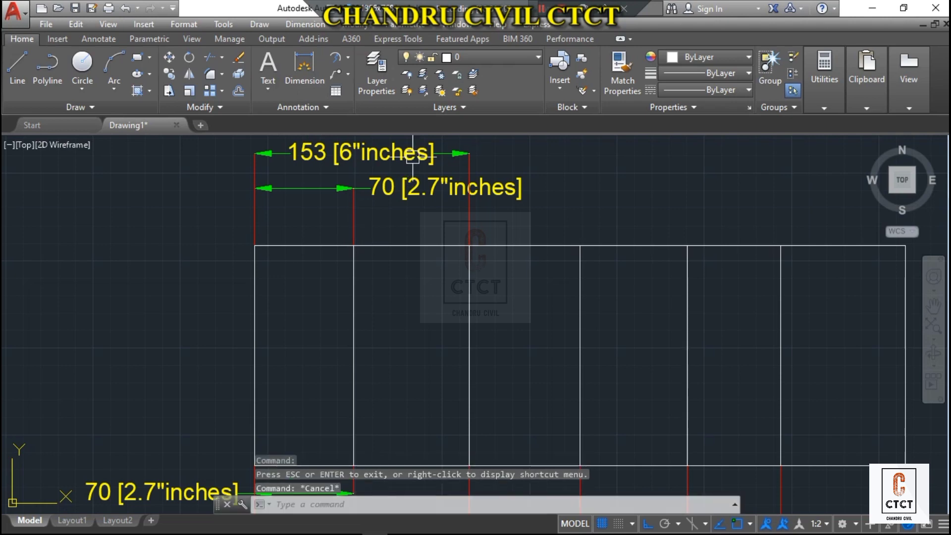
left_click(361, 154)
key("Delete")
Add baseline dimensions from the second vertical line to the third and fourth, using the upper 70 dimension's second extension line as base.
left_click(298, 25)
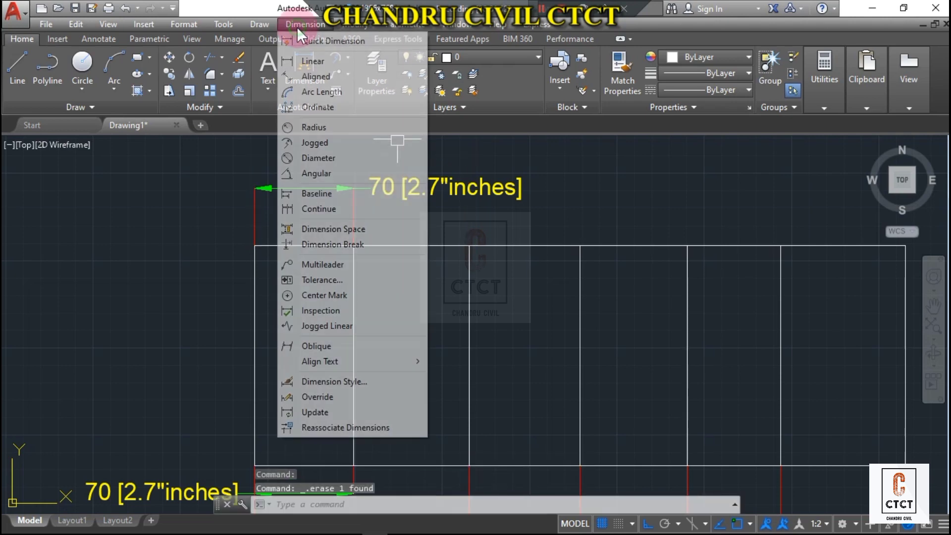
left_click(341, 191)
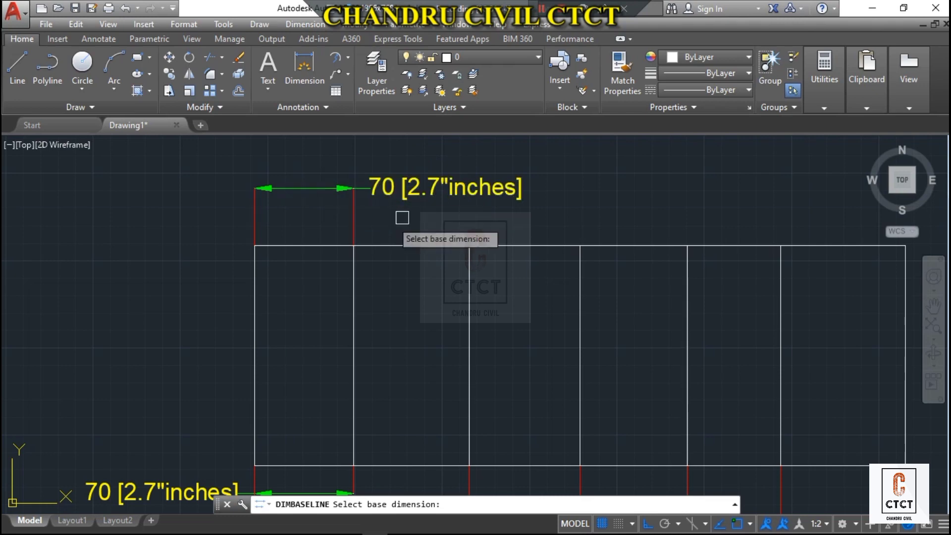
left_click(354, 216)
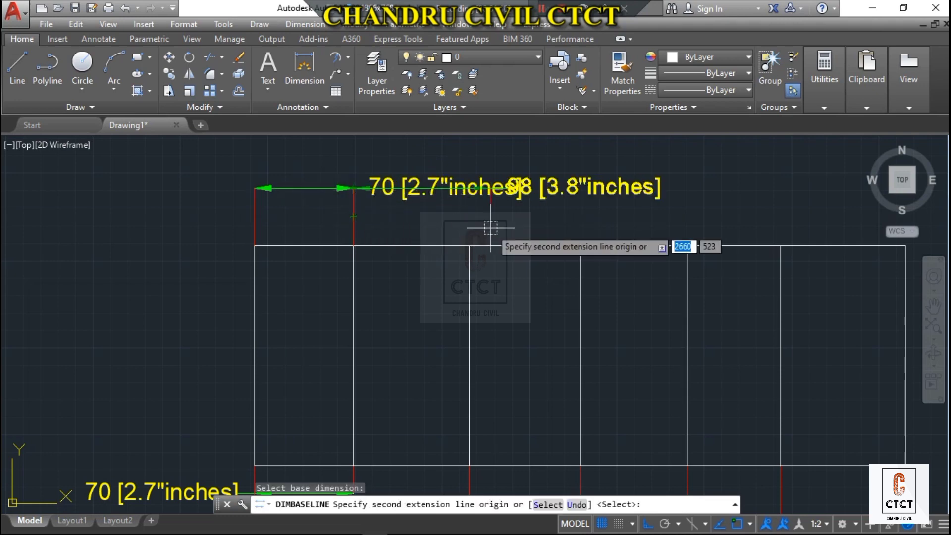
left_click(469, 245)
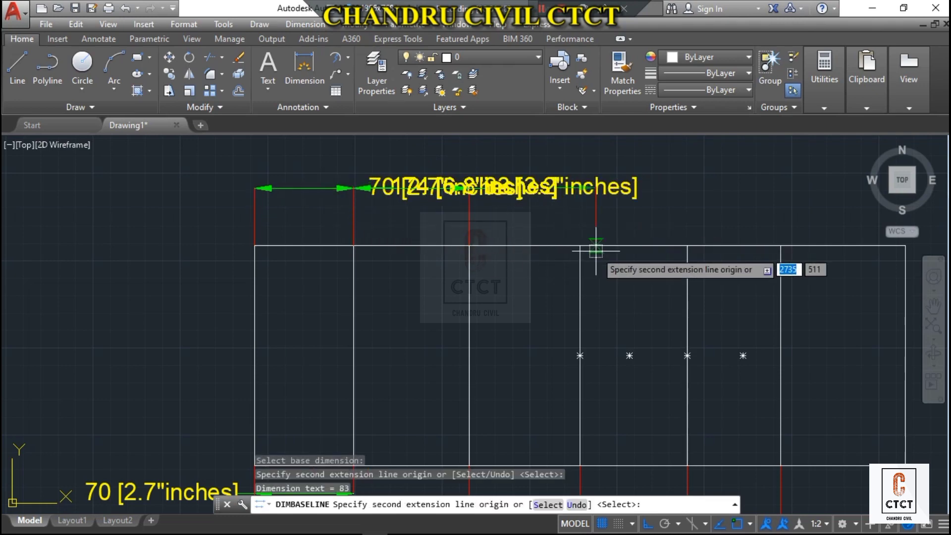
left_click(580, 245)
key("Escape")
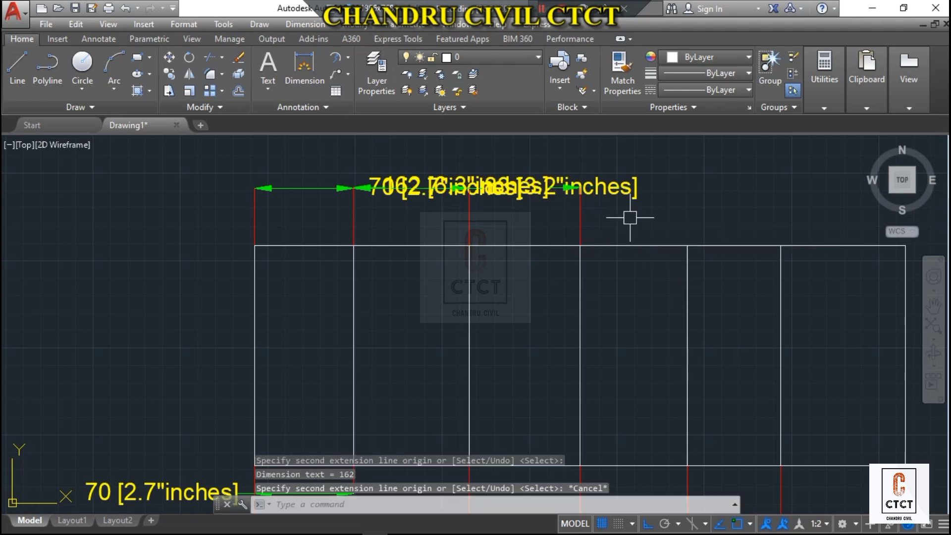
Move the dimension line between the second and fourth vertical lines up, above the overlapping upper dimensions.
left_click(580, 207)
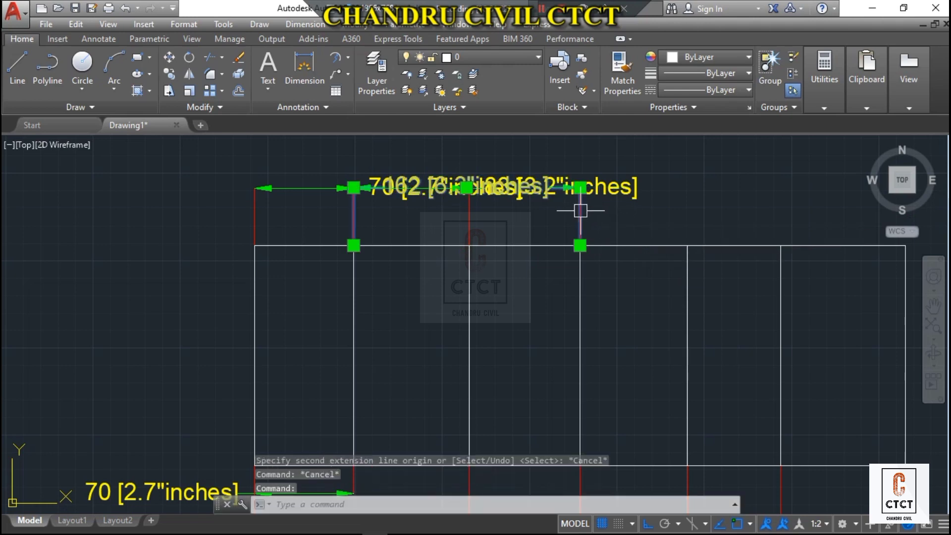
left_click(469, 188)
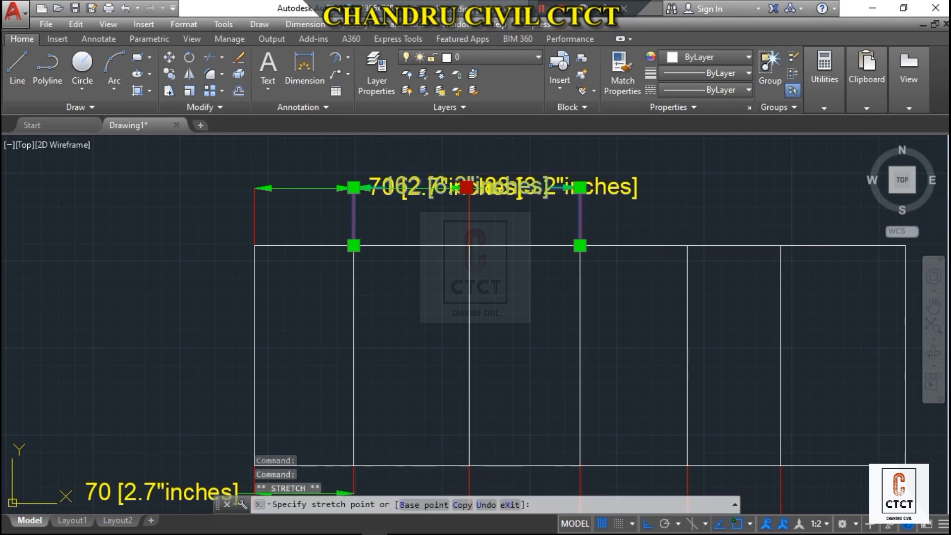
left_click(470, 157)
key("Escape")
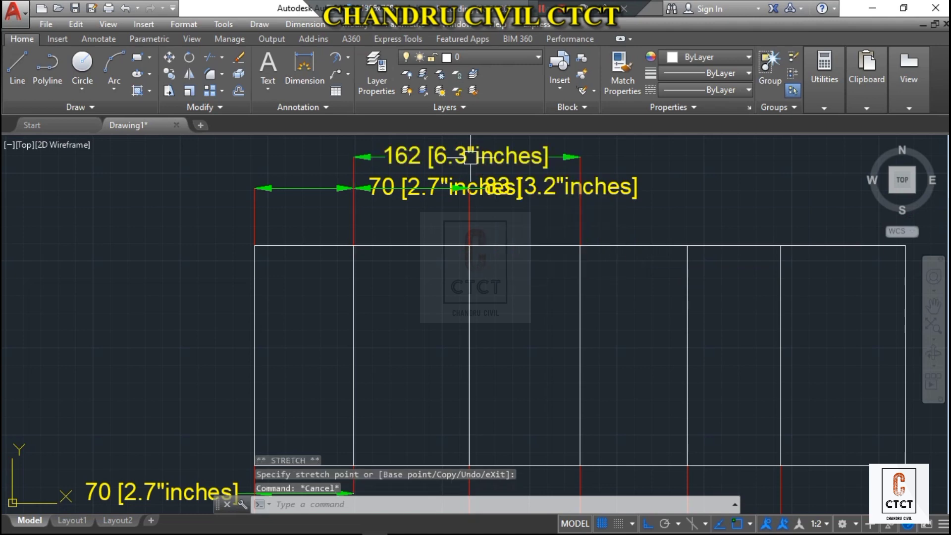
Move the text of the dimension between the second and third vertical lines to the left of the divided rectangle.
left_click(469, 188)
left_click(562, 188)
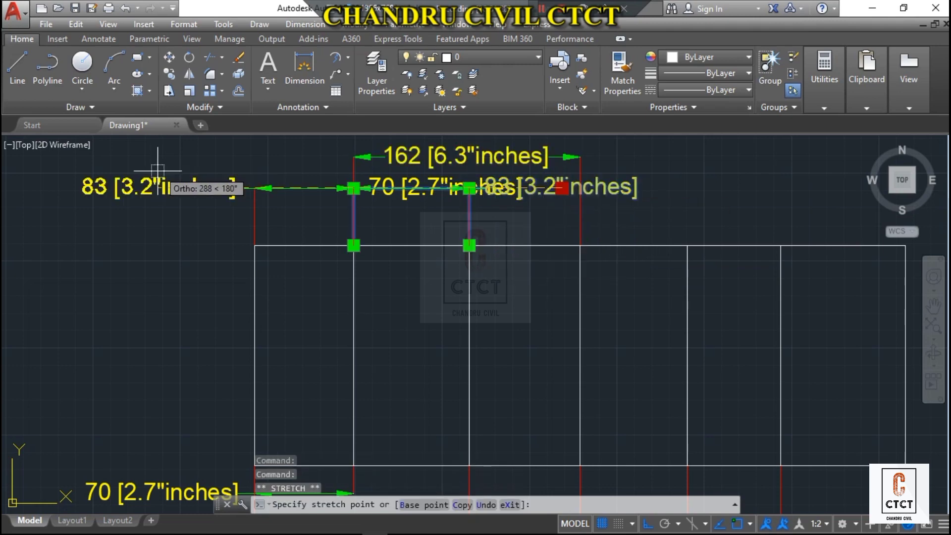
key("Escape")
key("Escape")
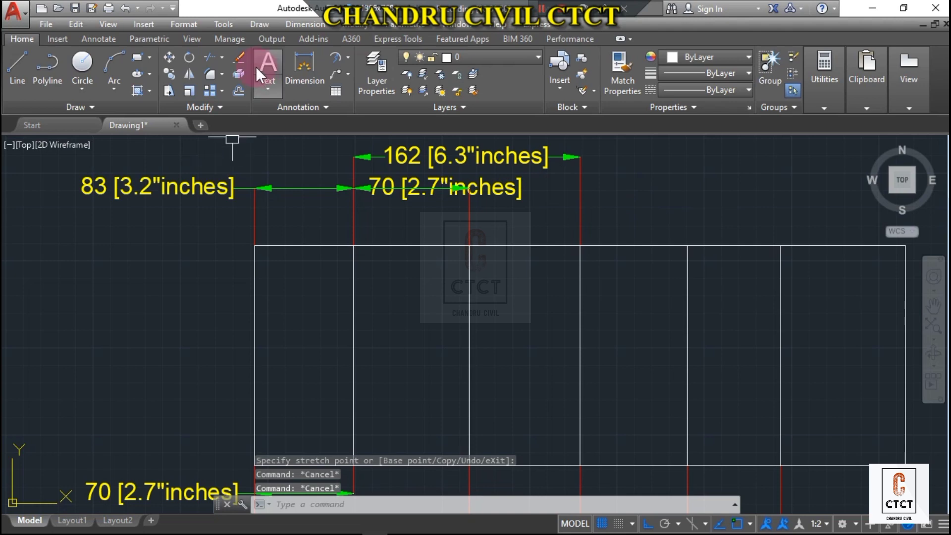
Place a linear dimension across the first compartment, inside the lower part of the divided rectangle.
scroll(585, 161, "down", 3)
scroll(615, 335, "up", 4)
scroll(618, 336, "down", 2)
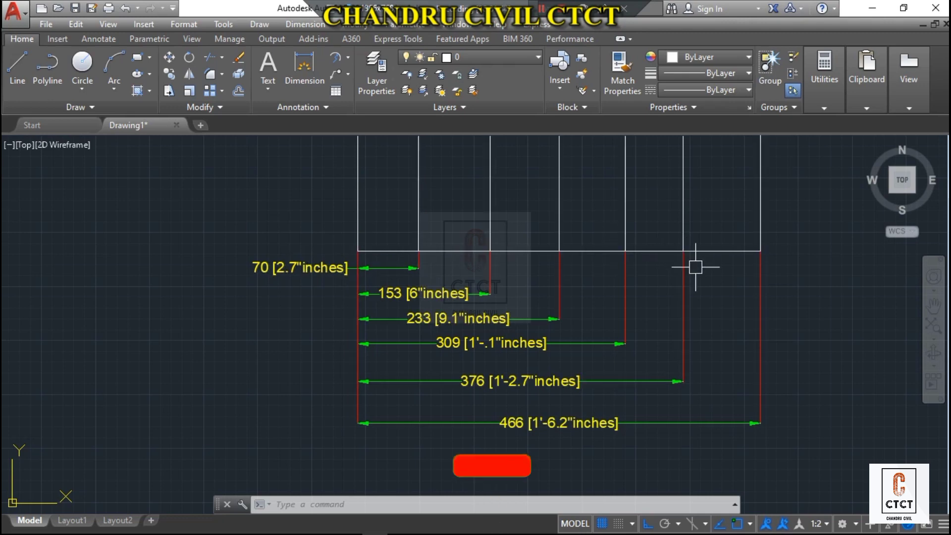
left_click(315, 79)
left_click(348, 57)
left_click(342, 82)
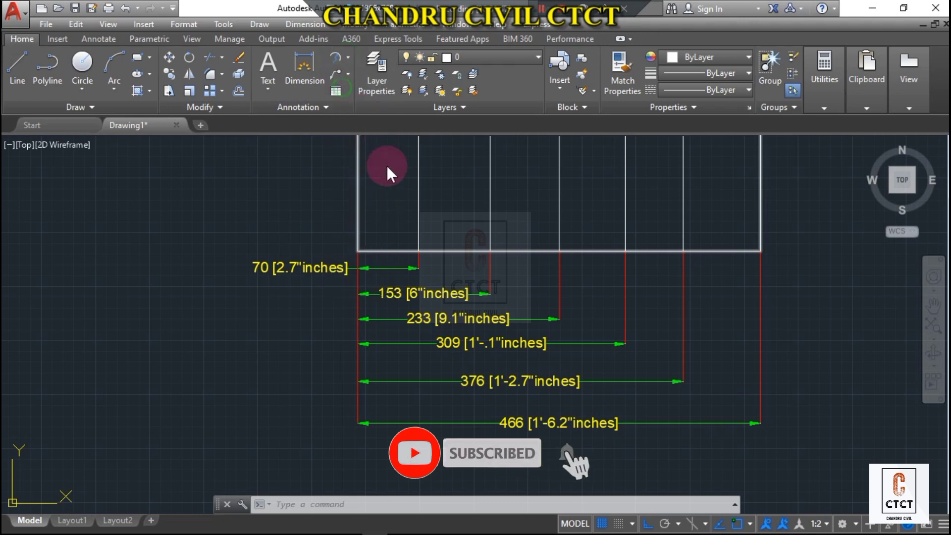
left_click(355, 214)
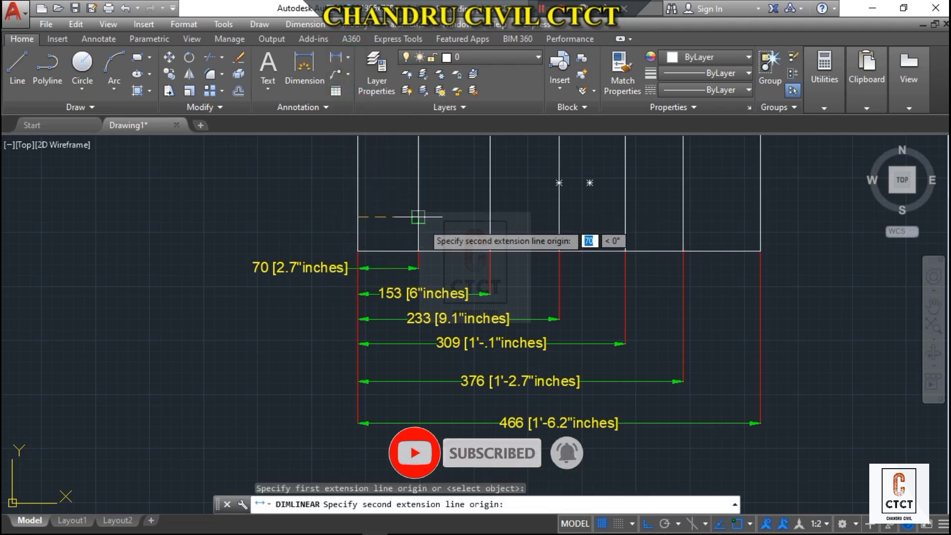
left_click(419, 197)
left_click(406, 202)
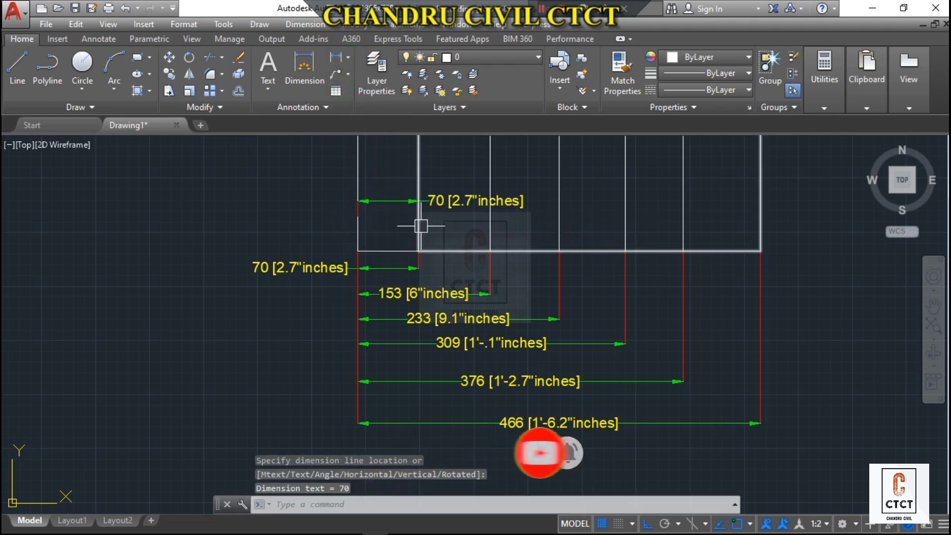
Place a linear dimension between the second and third vertical lines, slightly below the first compartment's inner dimension.
key("Return")
left_click(420, 226)
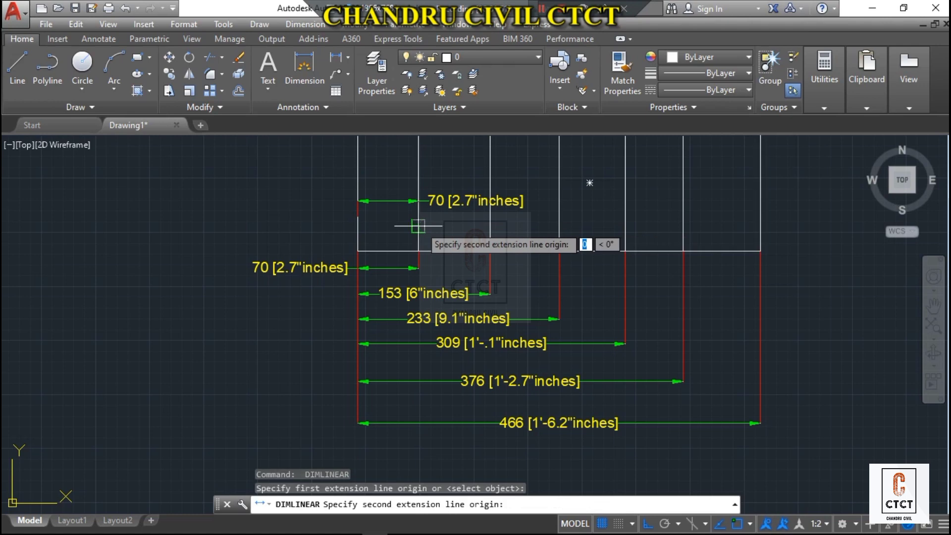
left_click(490, 228)
left_click(457, 229)
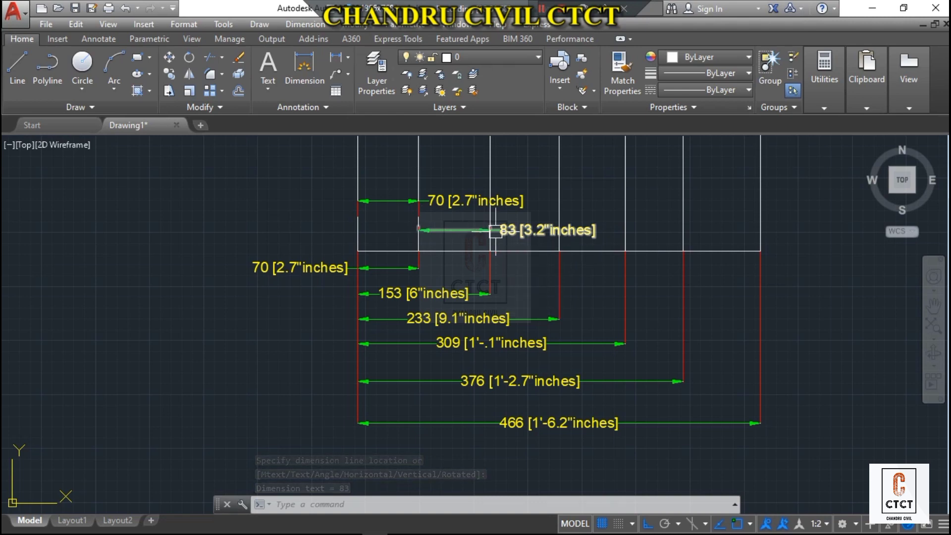
Delete the two linear dimensions placed inside the divided rectangle.
mouse_move(496, 231)
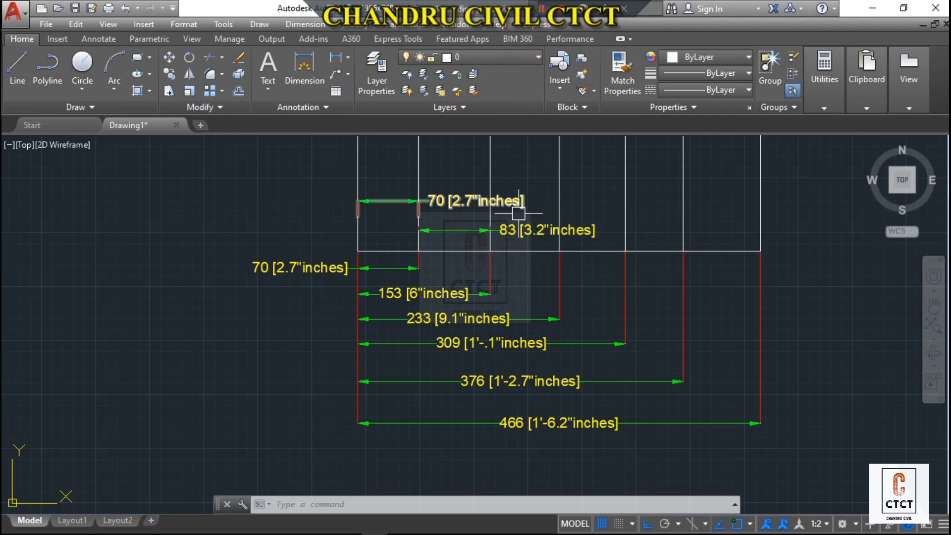
left_click(501, 229)
key("Delete")
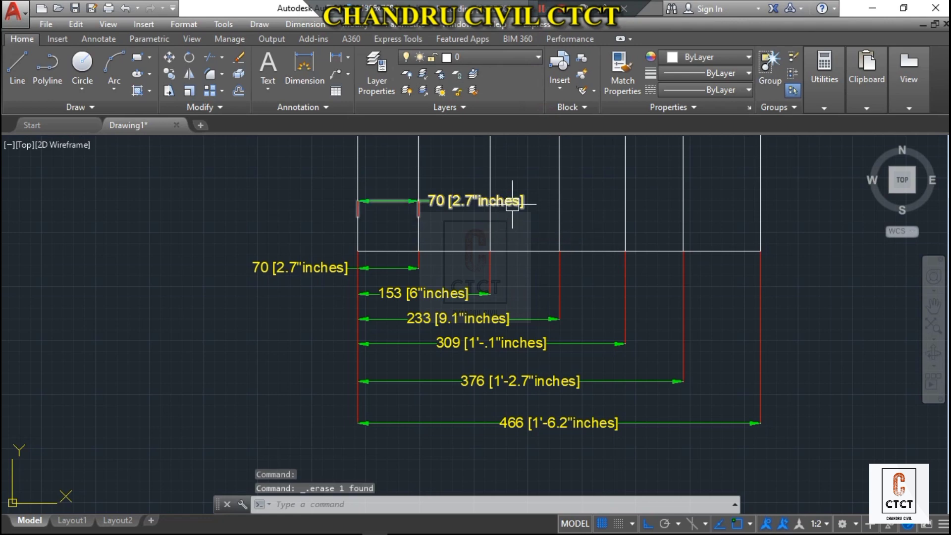
left_click(510, 201)
key("Delete")
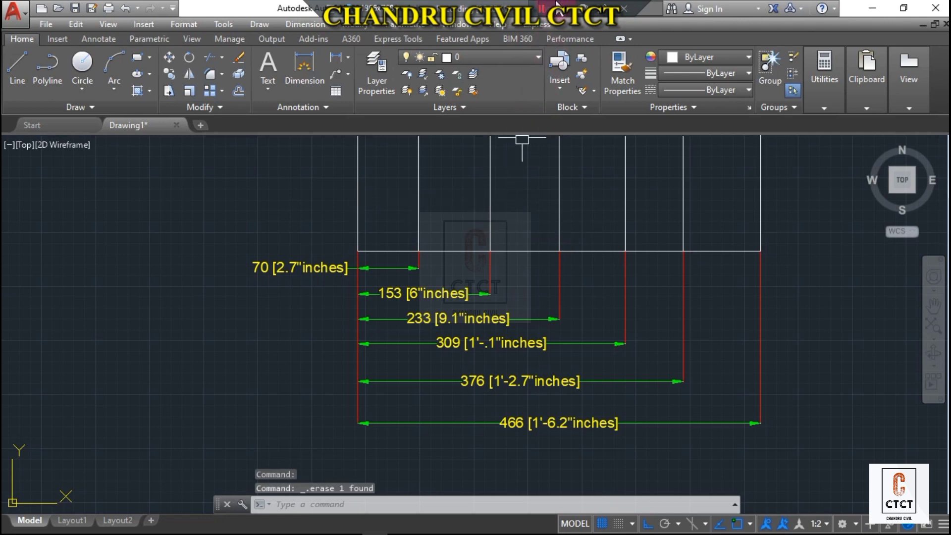
Switch to the browser to read the continuous dimensions search result and view the example dimension drawing.
left_click(544, 230)
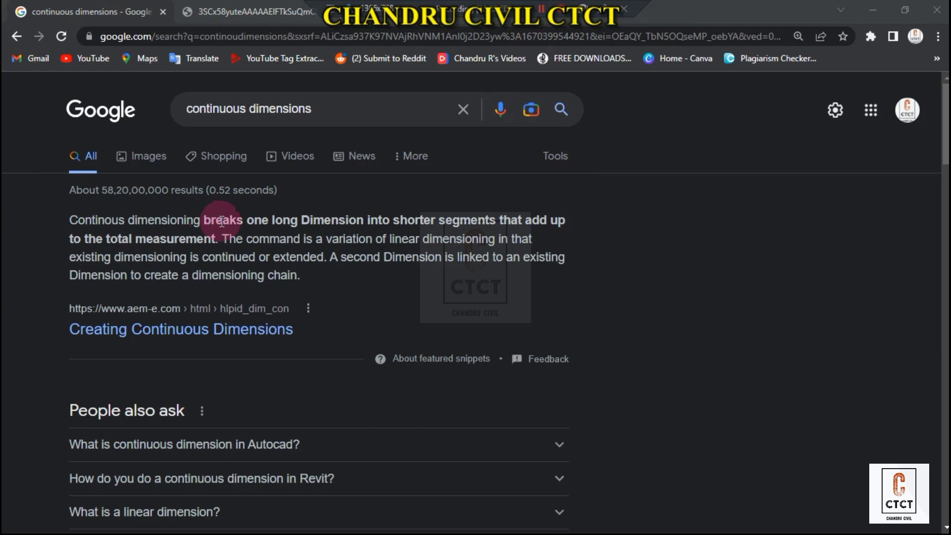
left_click(90, 13)
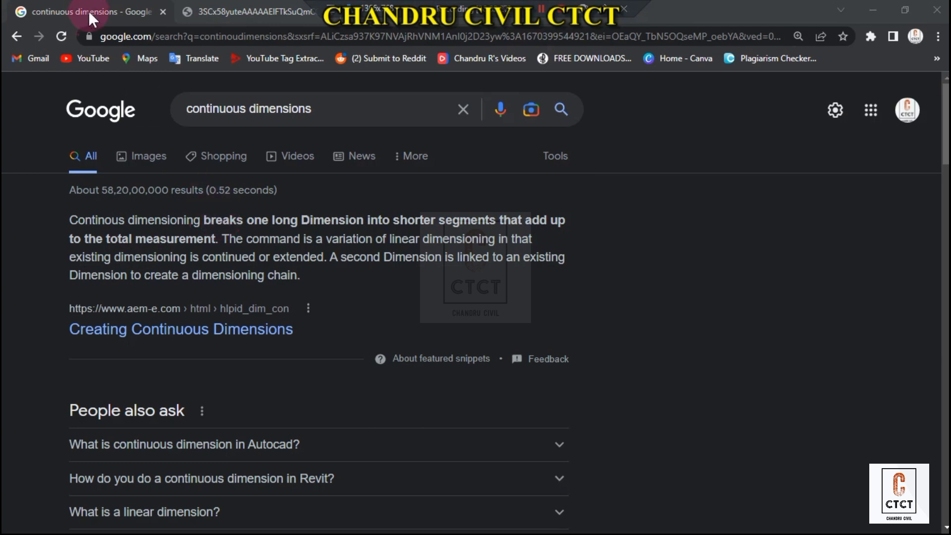
left_click(253, 7)
left_click(317, 134)
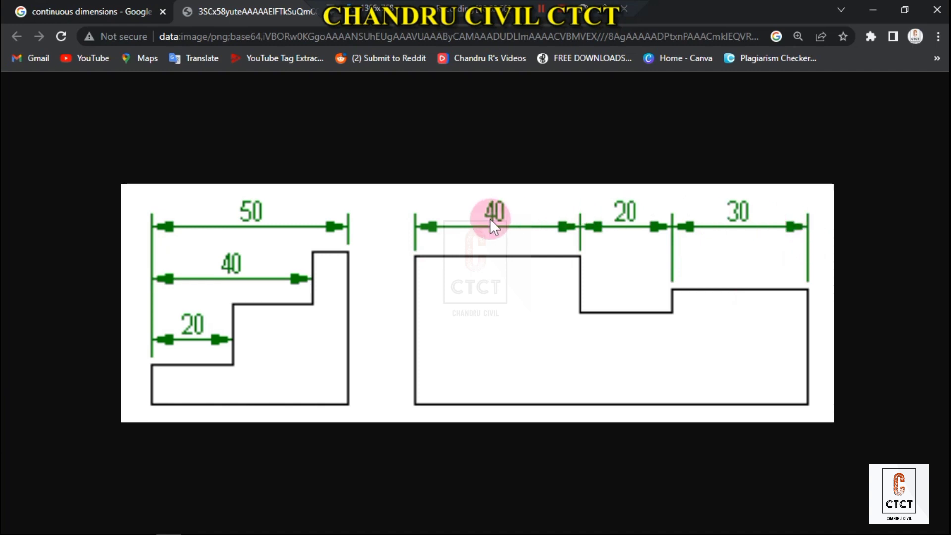
Return to AutoCAD and delete the three linear dimensions above the divided rectangle.
left_click(872, 7)
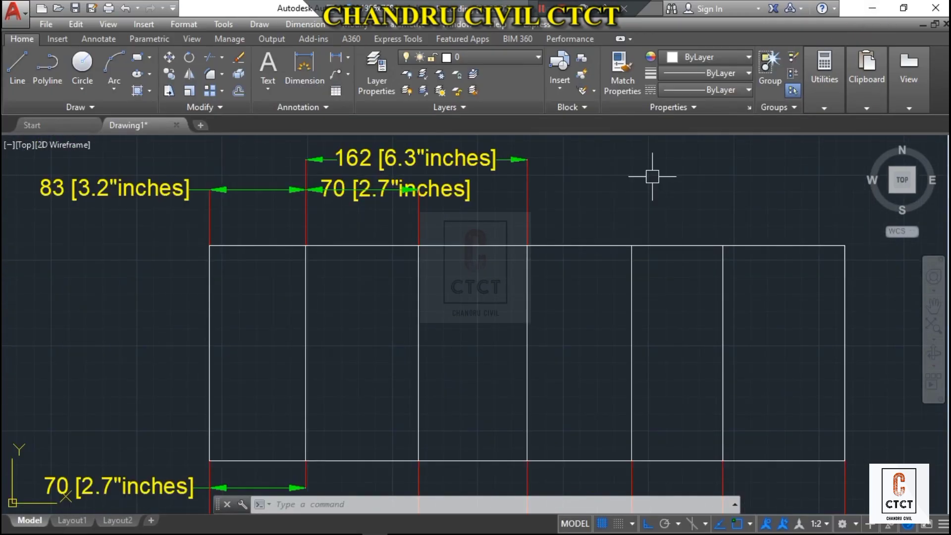
scroll(652, 176, "down", 2)
left_click(625, 144)
left_click(312, 187)
mouse_move(308, 189)
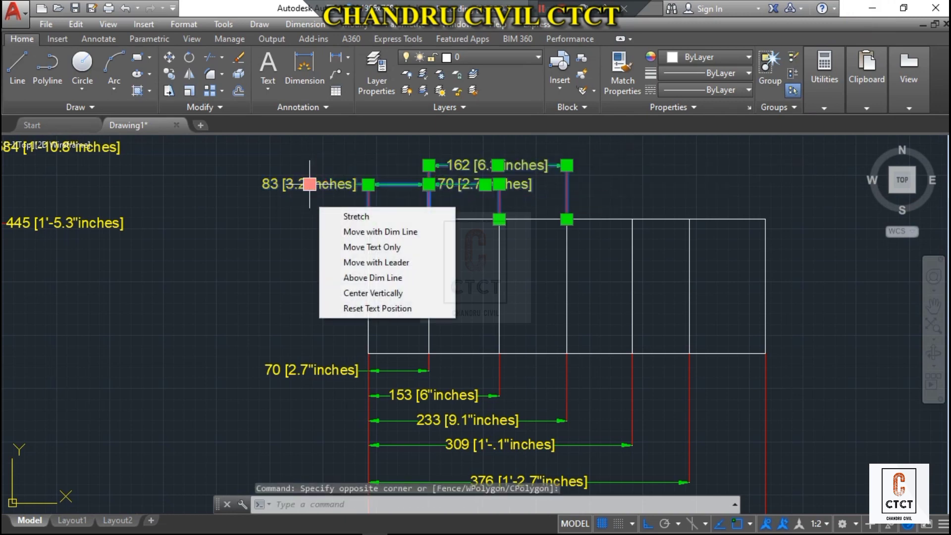
key("Delete")
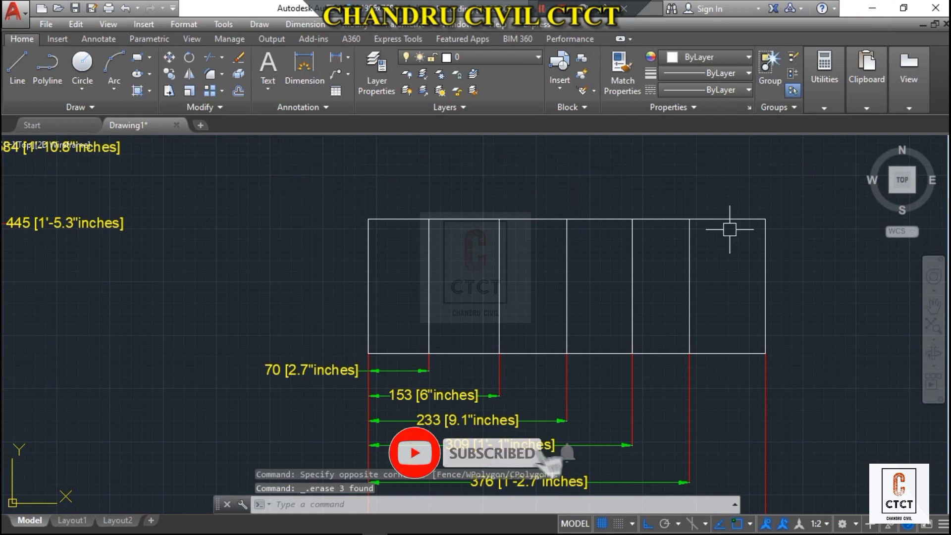
Place a linear dimension above the first compartment, from the rectangle's upper-left corner to the first dividing line.
scroll(730, 228, "up", 2)
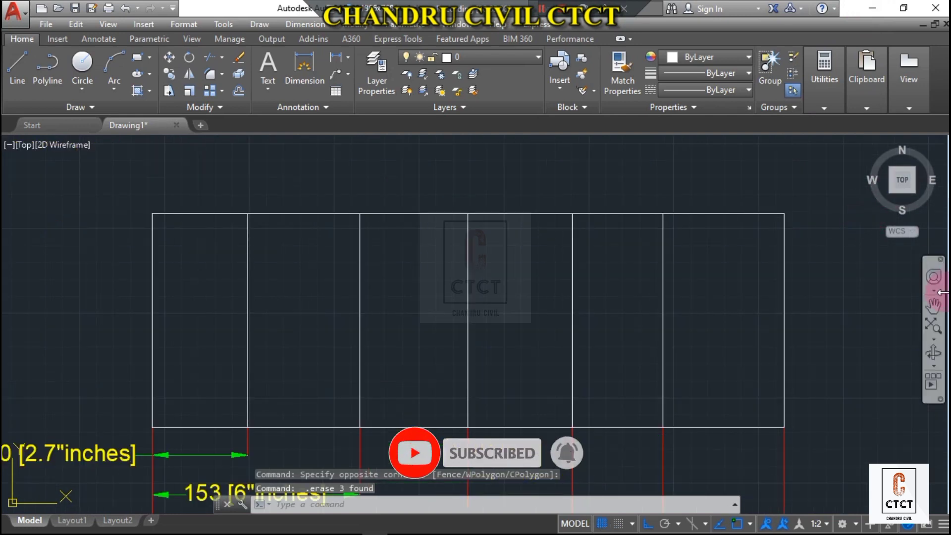
left_click(933, 306)
left_click_drag(688, 240, 681, 298)
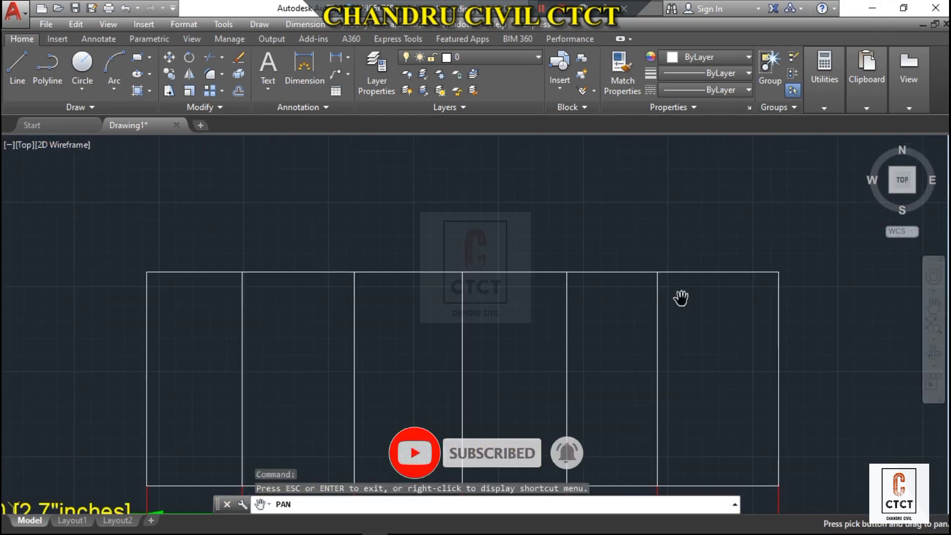
left_click(336, 57)
left_click(147, 272)
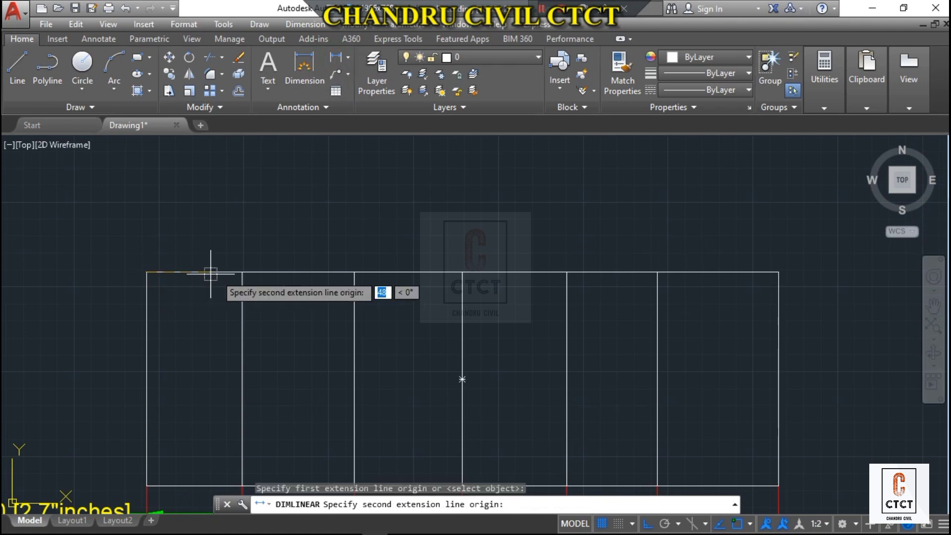
left_click(242, 272)
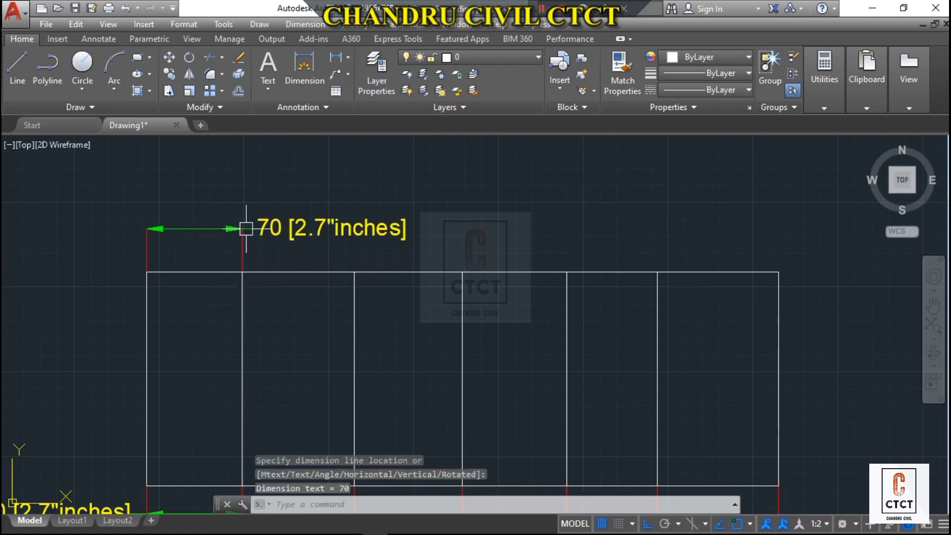
key("Escape")
Move the text of the first compartment's upper dimension to the left side of its dimension line.
left_click(246, 228)
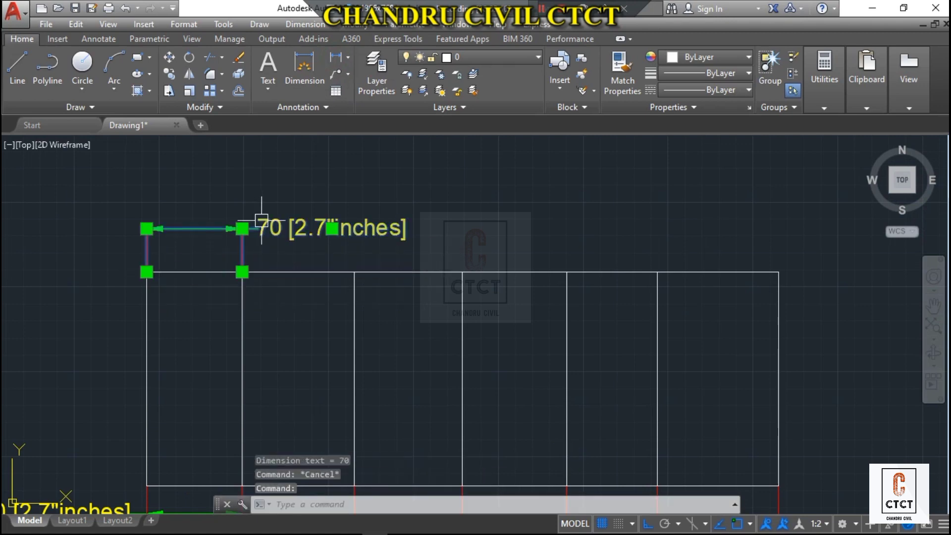
left_click(331, 228)
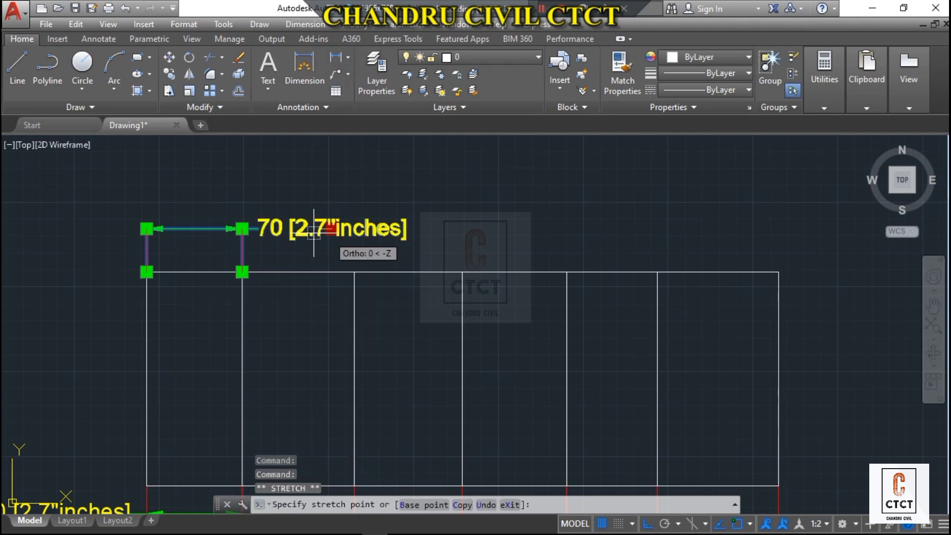
left_click(173, 221)
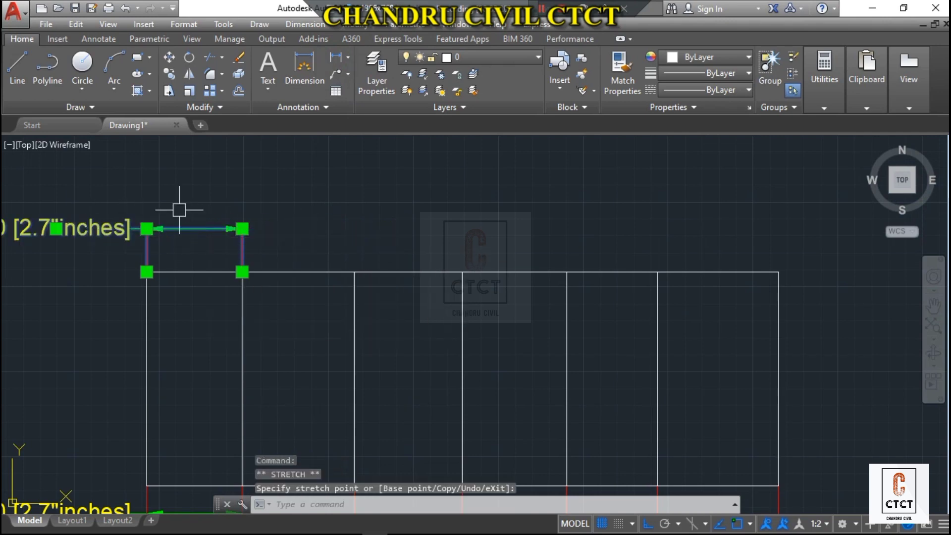
key("Escape")
Continue the upper dimension across the second and third compartments with the Continue dimension command.
scroll(179, 210, "down", 1)
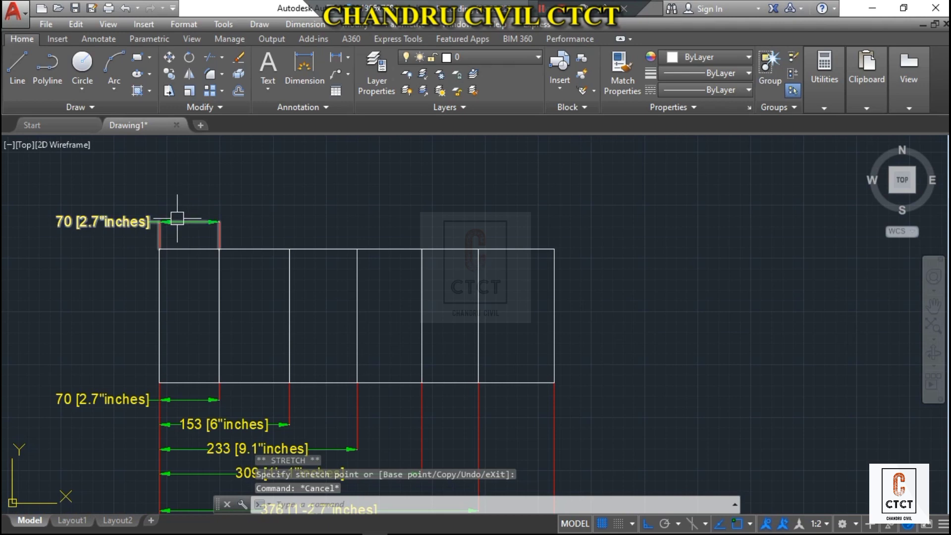
left_click(310, 25)
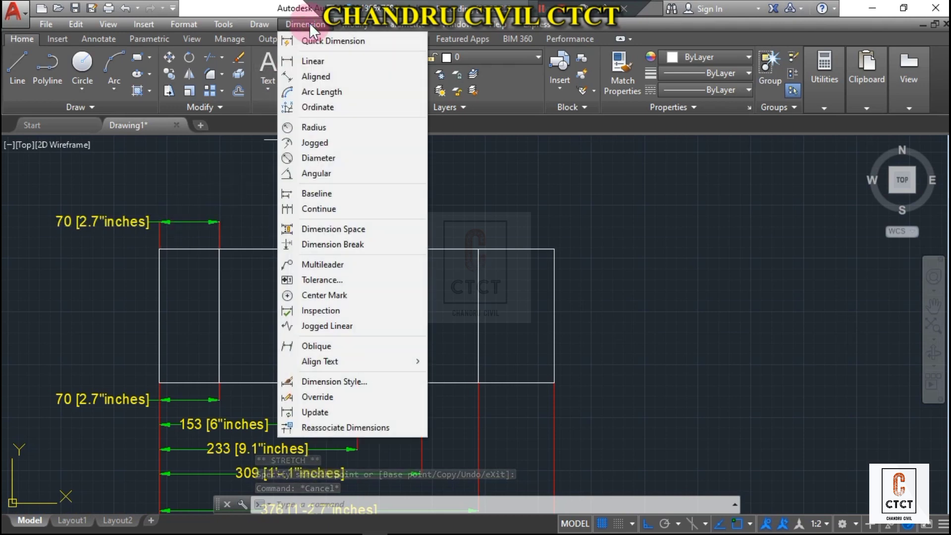
left_click(332, 205)
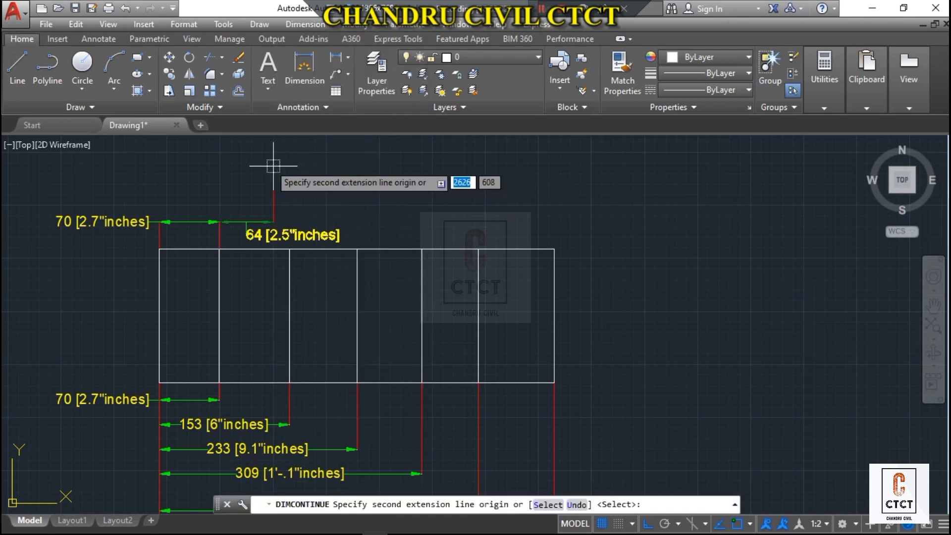
scroll(226, 220, "up", 5)
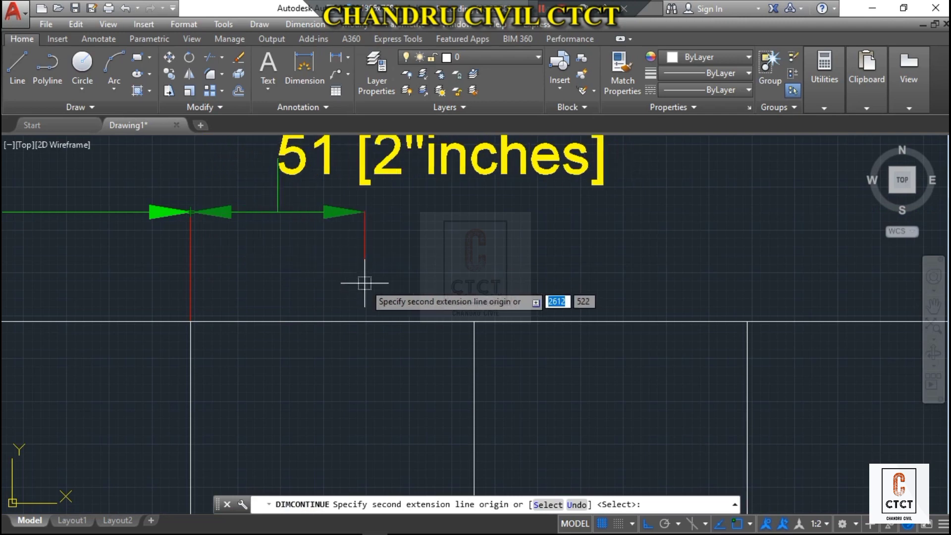
left_click(474, 321)
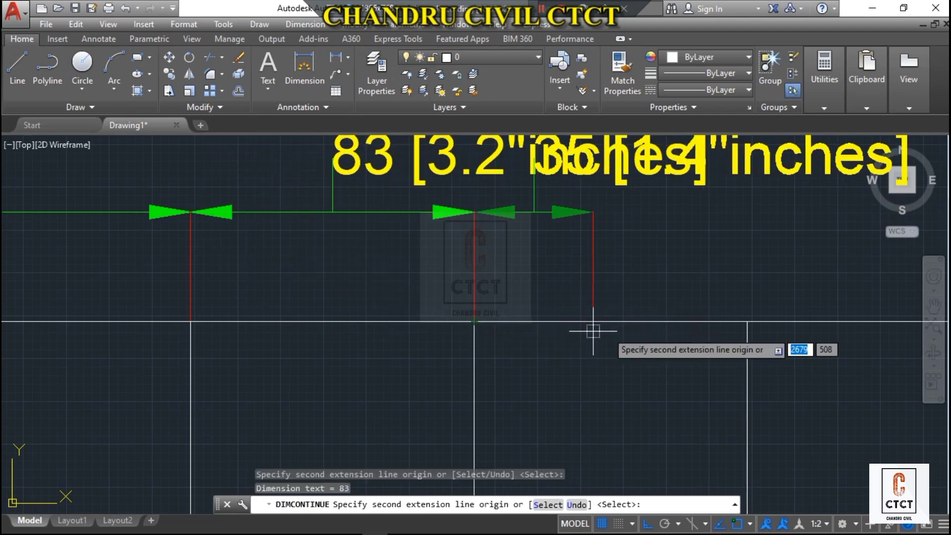
left_click(747, 321)
Extend the continued dimension chain across the fourth, fifth and sixth compartments to the rectangle's upper-right corner, and end the command.
scroll(747, 322, "down", 5)
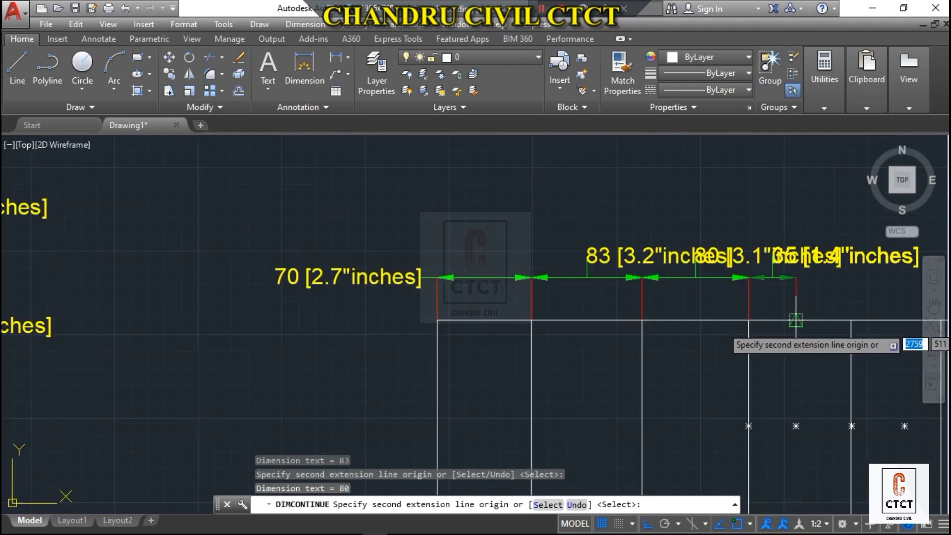
left_click(851, 321)
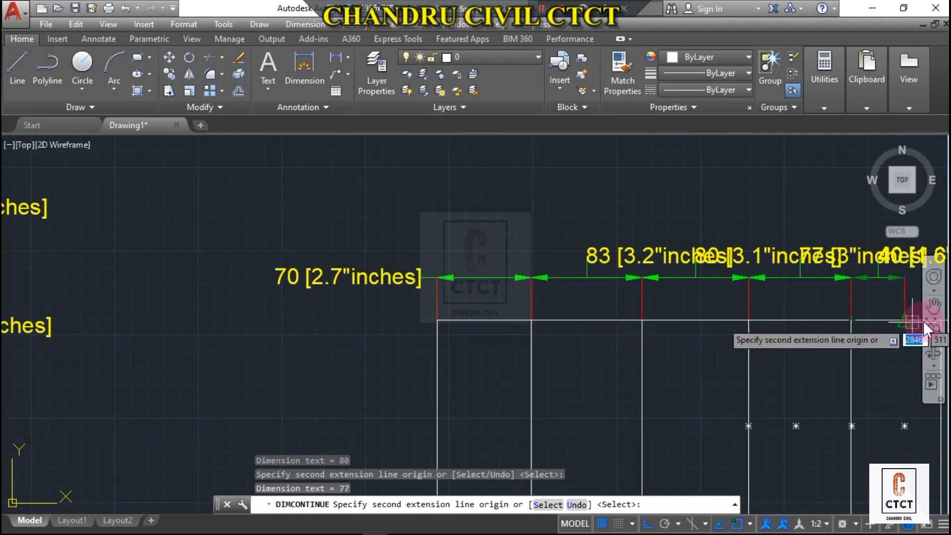
left_click(934, 308)
left_click_drag(890, 309, 506, 301)
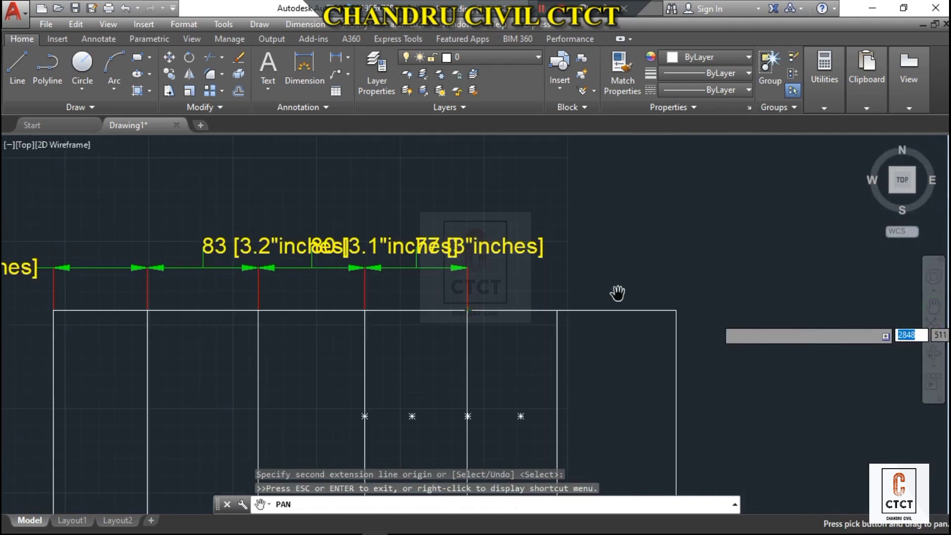
key("Escape")
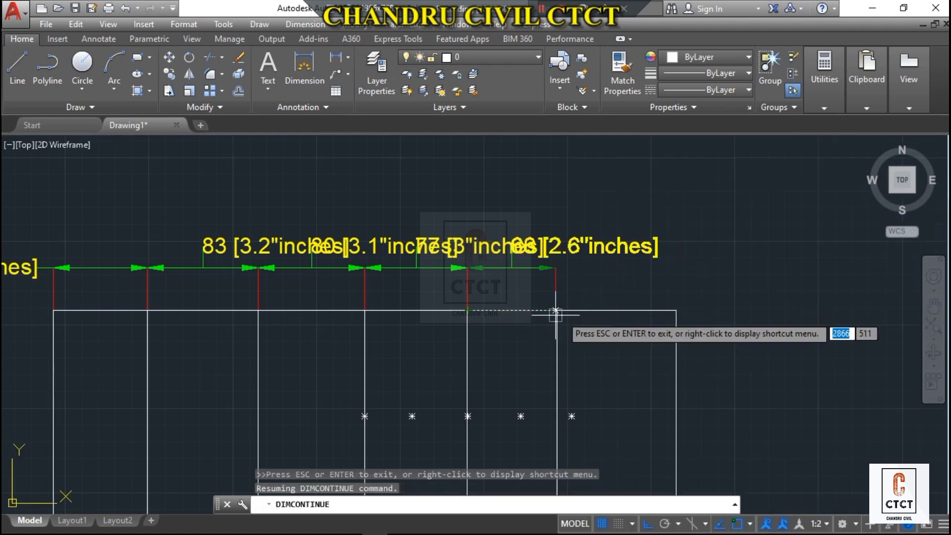
left_click(556, 310)
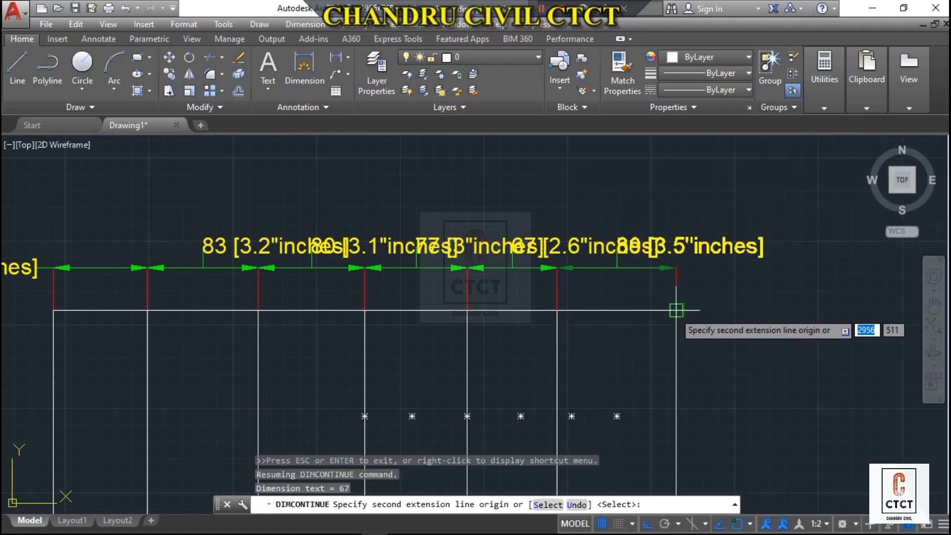
left_click(676, 310)
key("Escape")
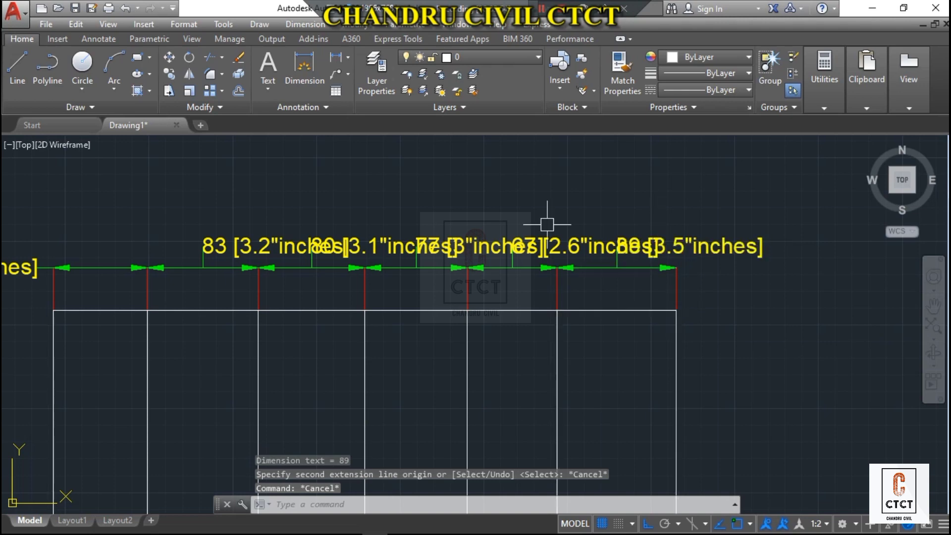
Raise the dimension texts of the second, fourth and sixth compartments above the chain so they clear the neighbouring texts.
left_click(219, 233)
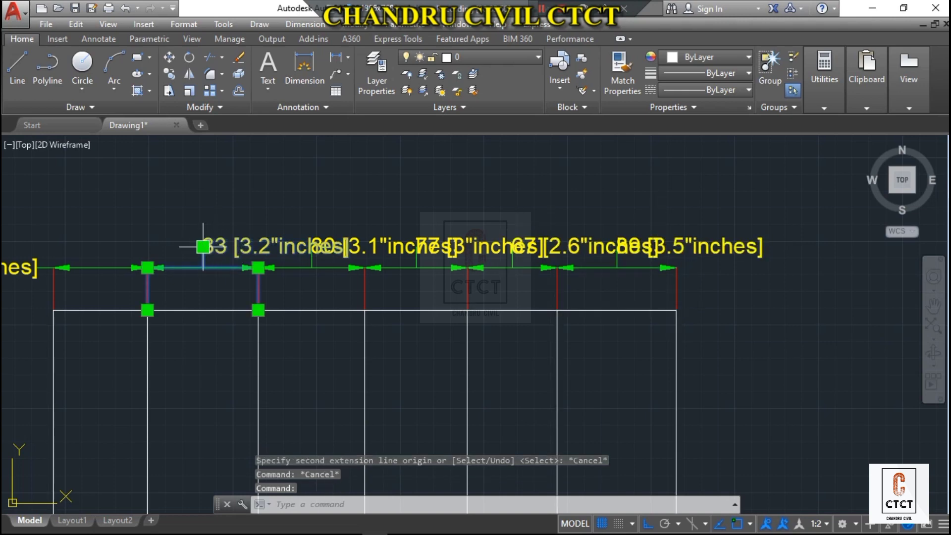
left_click(204, 246)
left_click(203, 189)
left_click(416, 246)
left_click(416, 246)
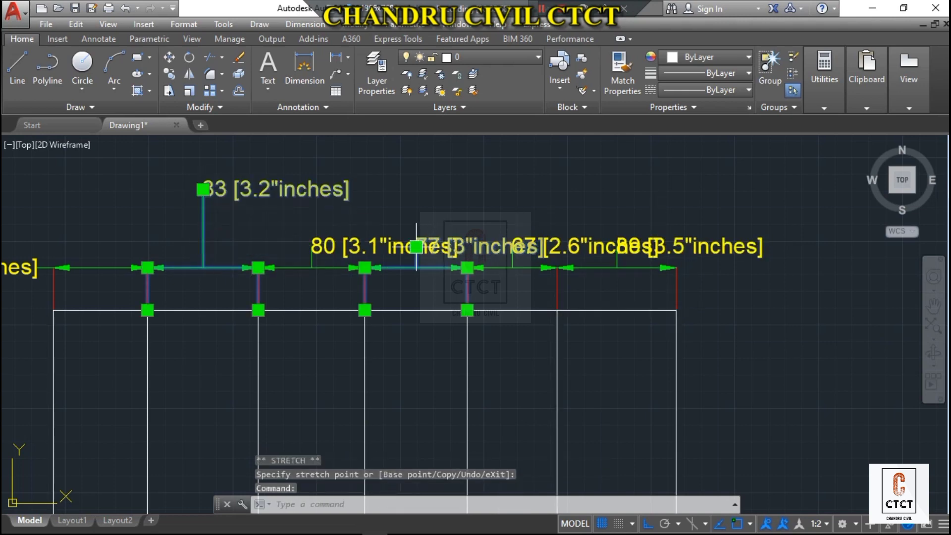
left_click(416, 206)
left_click(539, 246)
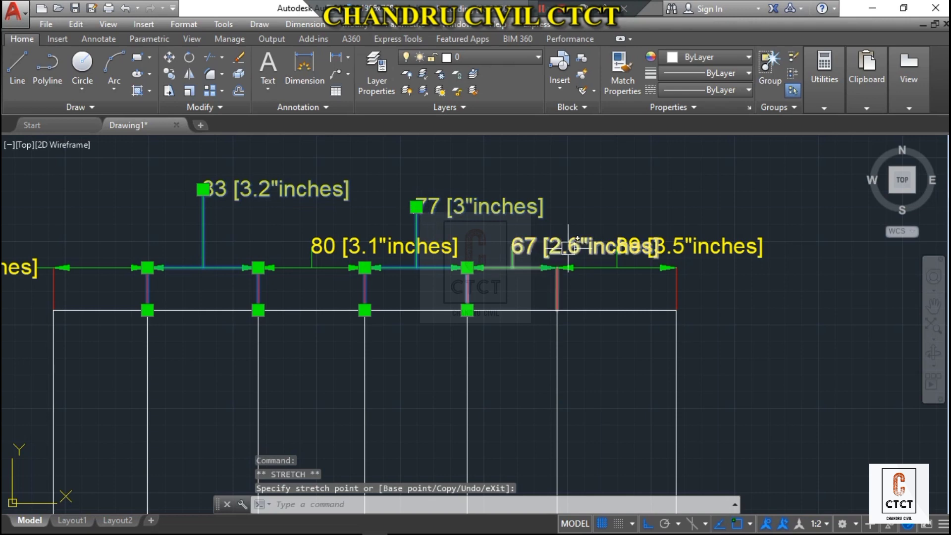
left_click(617, 246)
left_click(617, 246)
left_click(617, 197)
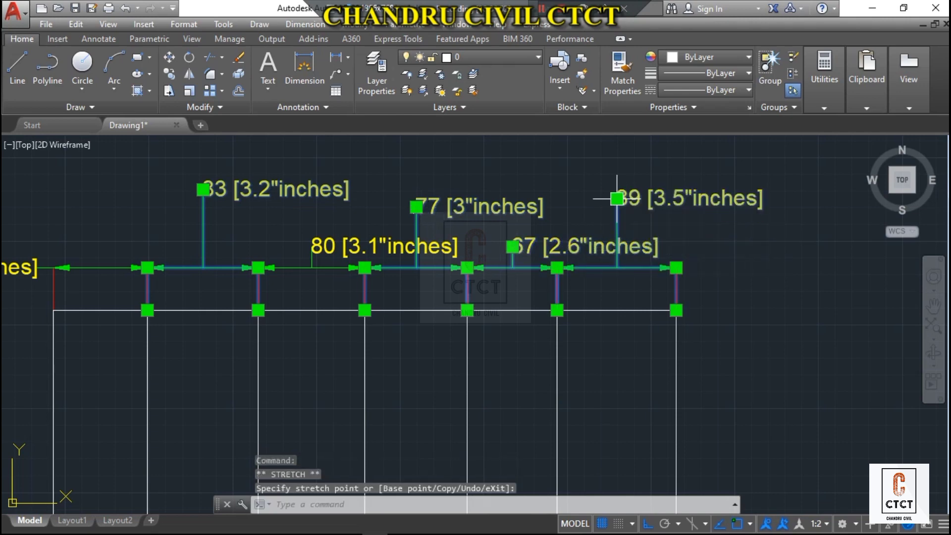
key("Escape")
key("Escape")
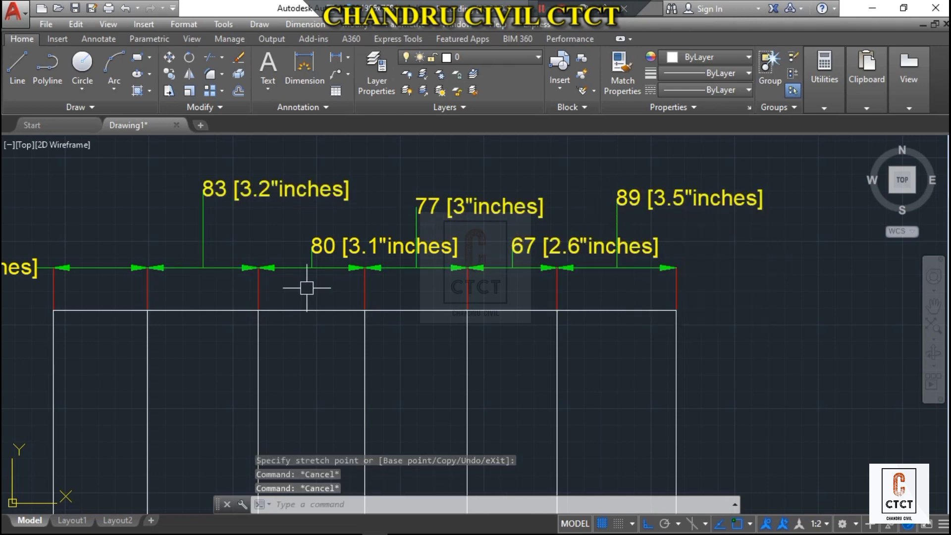
Dimension the rectangle's left edge with the Dimension command, placing the vertical dimension line outside to the left.
scroll(307, 288, "down", 2)
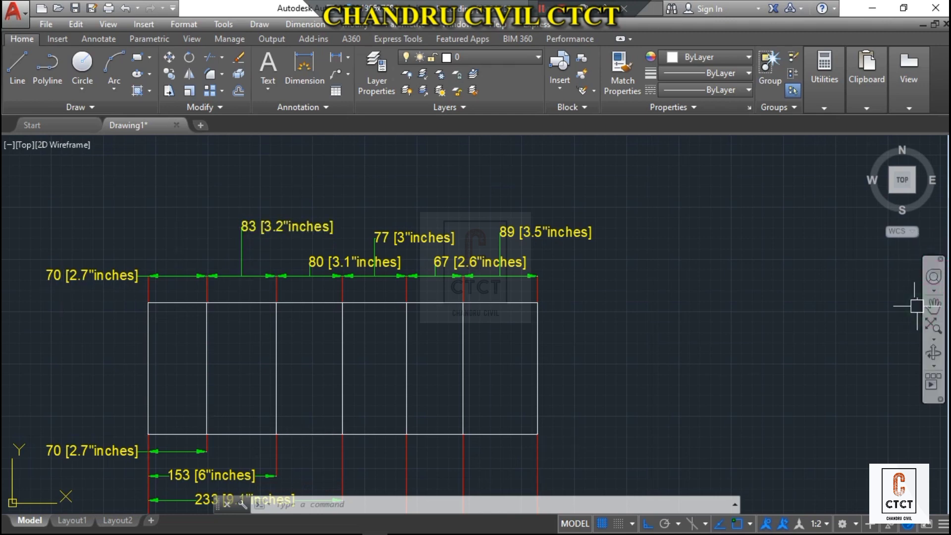
left_click(932, 304)
left_click_drag(342, 412, 417, 346)
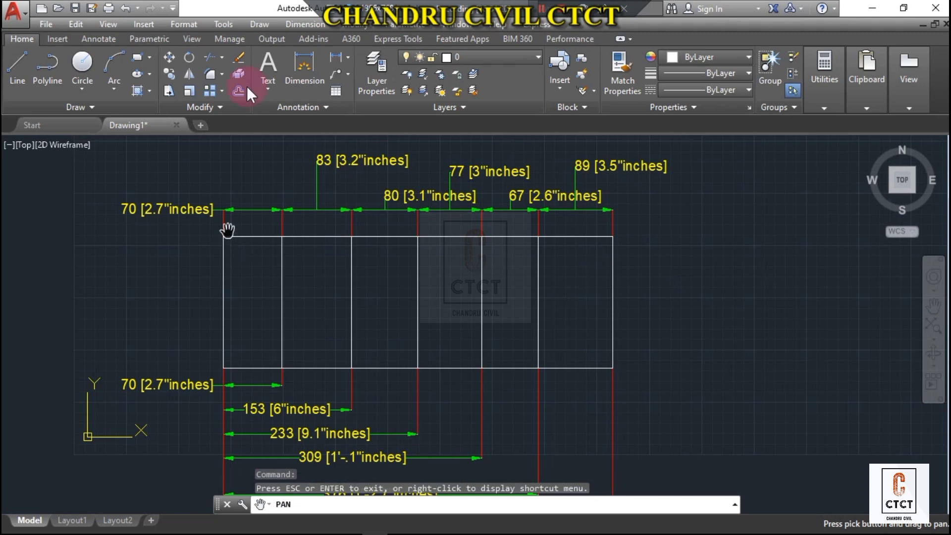
left_click(292, 67)
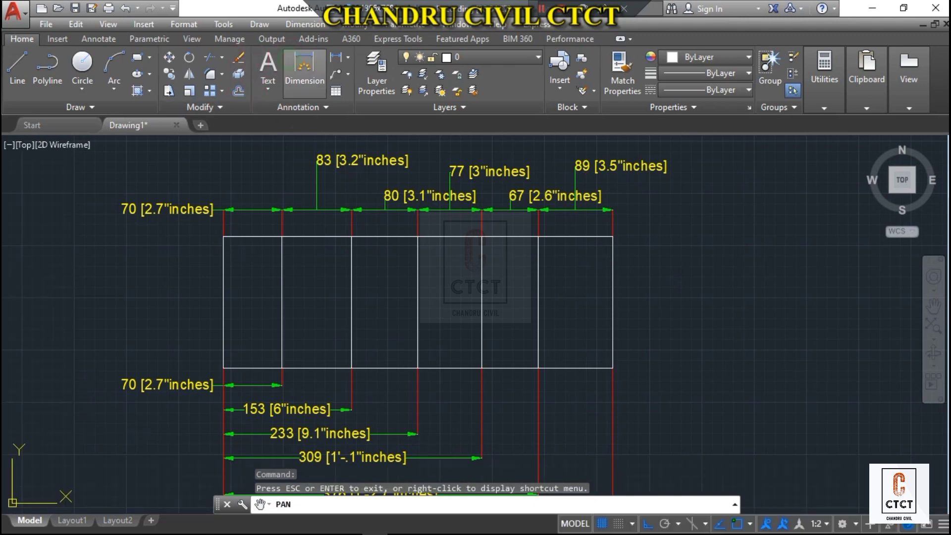
left_click(222, 283)
left_click(152, 274)
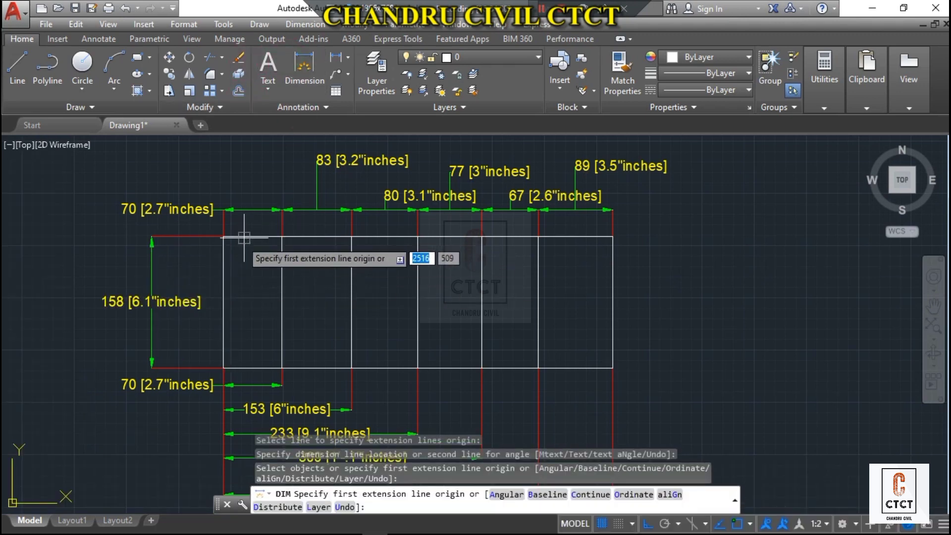
Dimension the overall width between the rectangle's upper corners, placing the dimension line inside the rectangle just below its top edge.
left_click(224, 237)
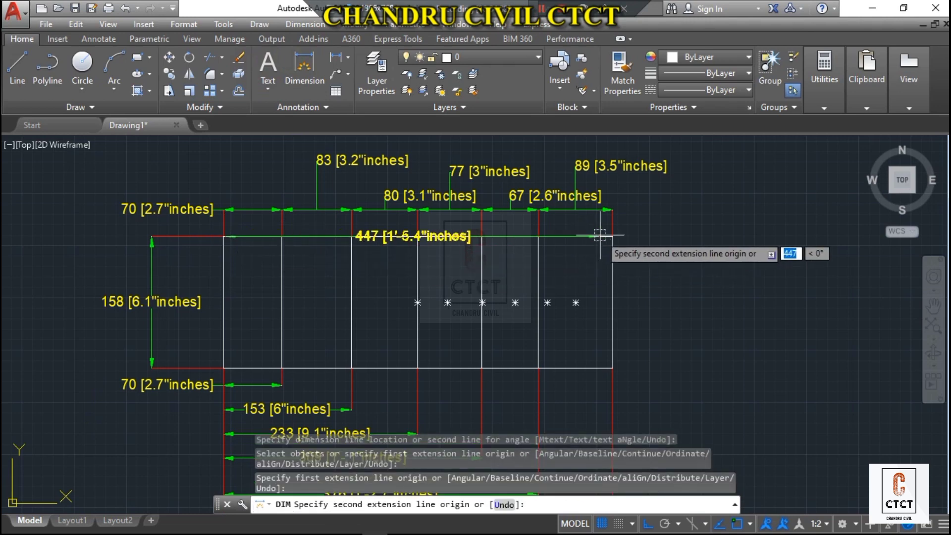
left_click(612, 236)
left_click(602, 274)
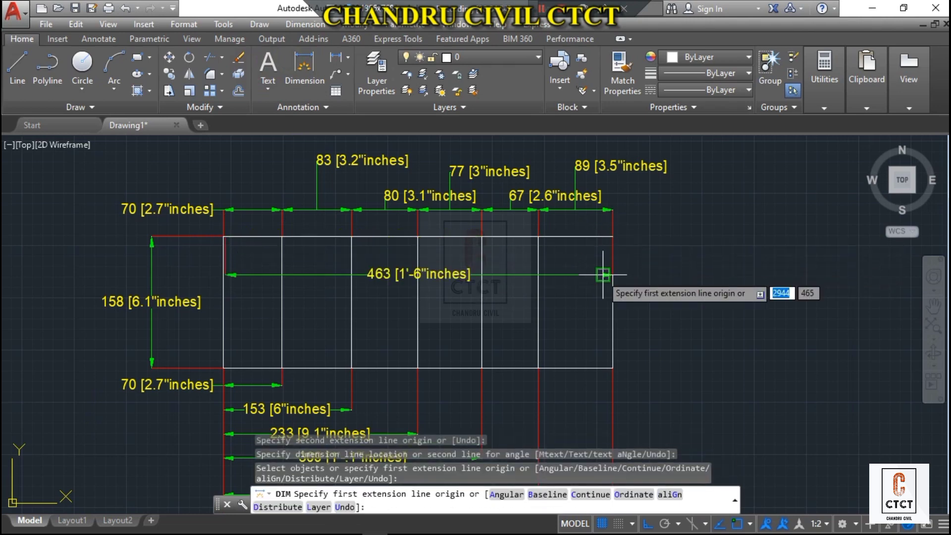
key("Escape")
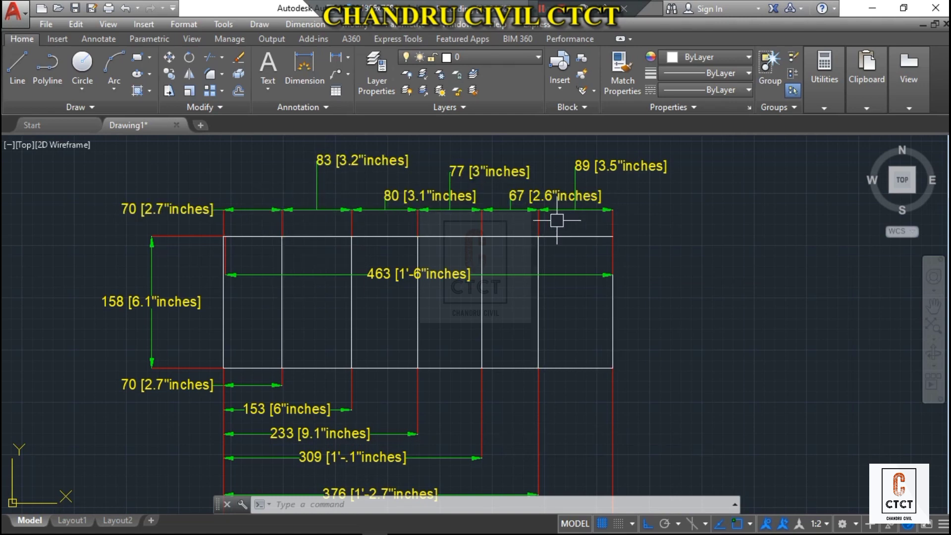
scroll(654, 266, "down", 2)
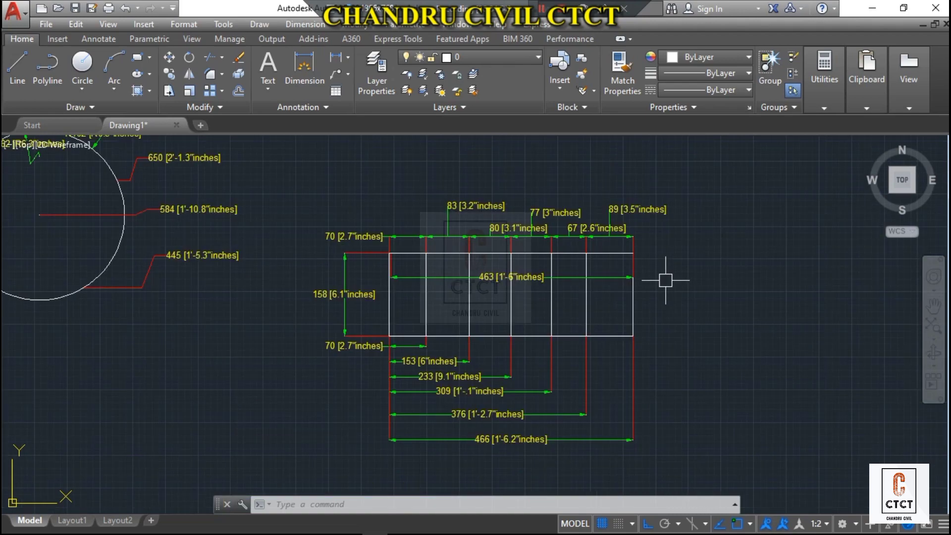
scroll(665, 279, "up", 2)
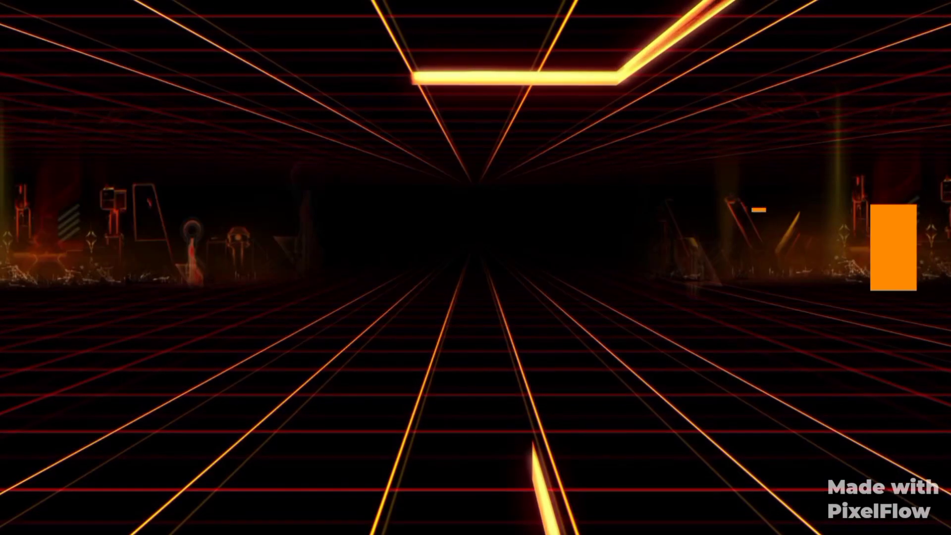